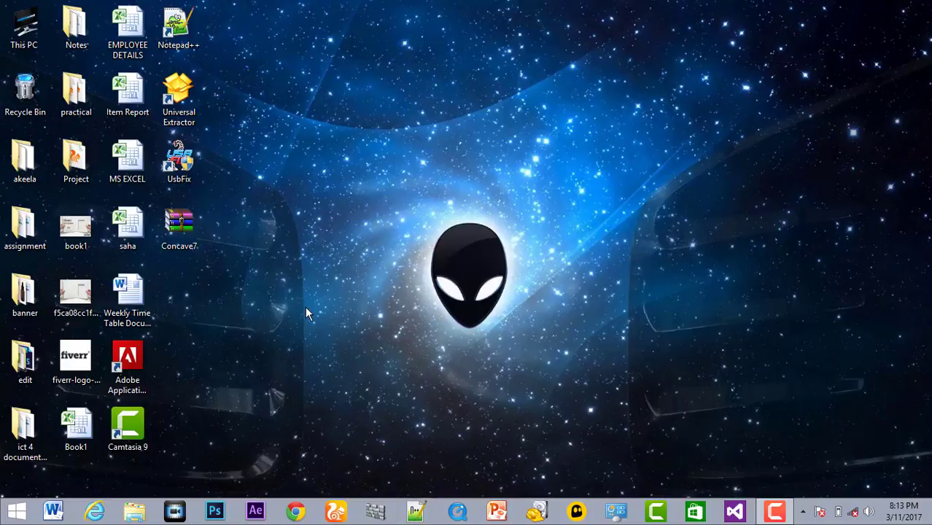
Step: Open the Book1 workbook and enter the heading 'Rank' in cell J4
{"action": "double_click", "coordinate": [75, 429]}
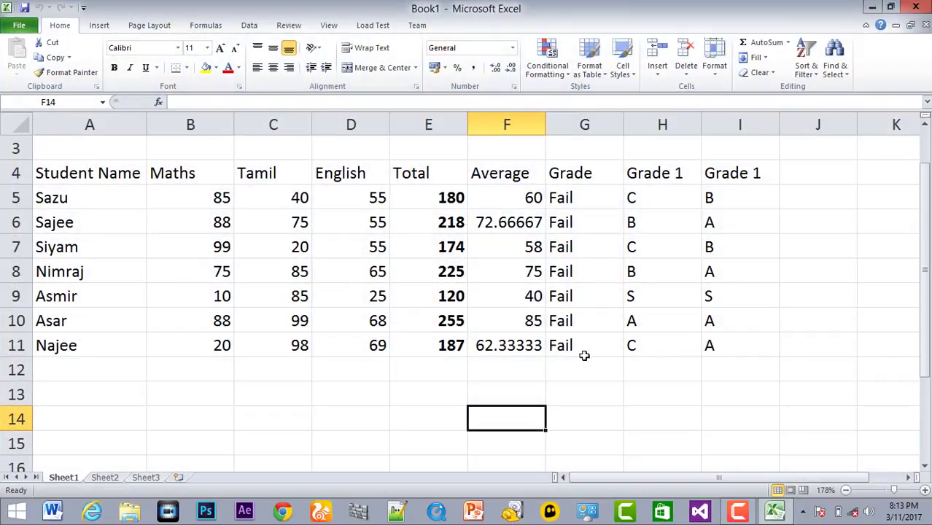
{"action": "left_click", "coordinate": [654, 370]}
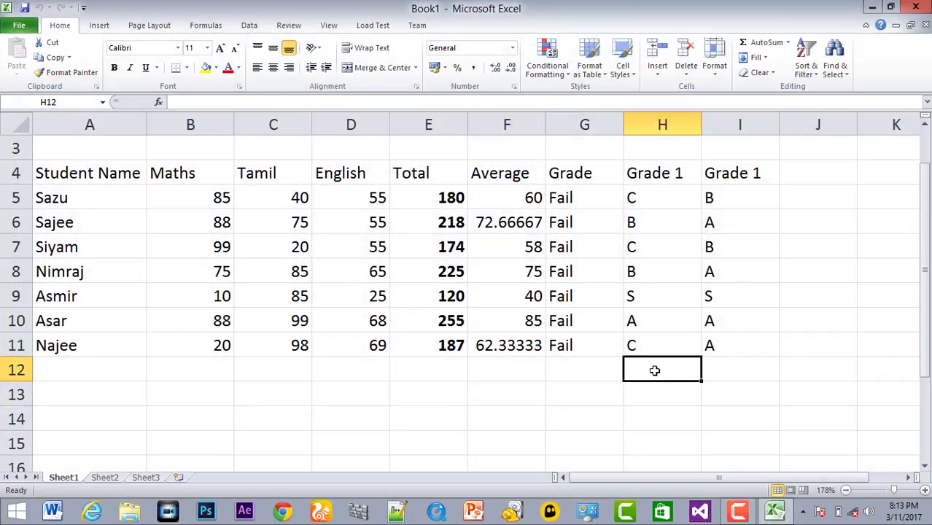
{"action": "left_click", "coordinate": [818, 174]}
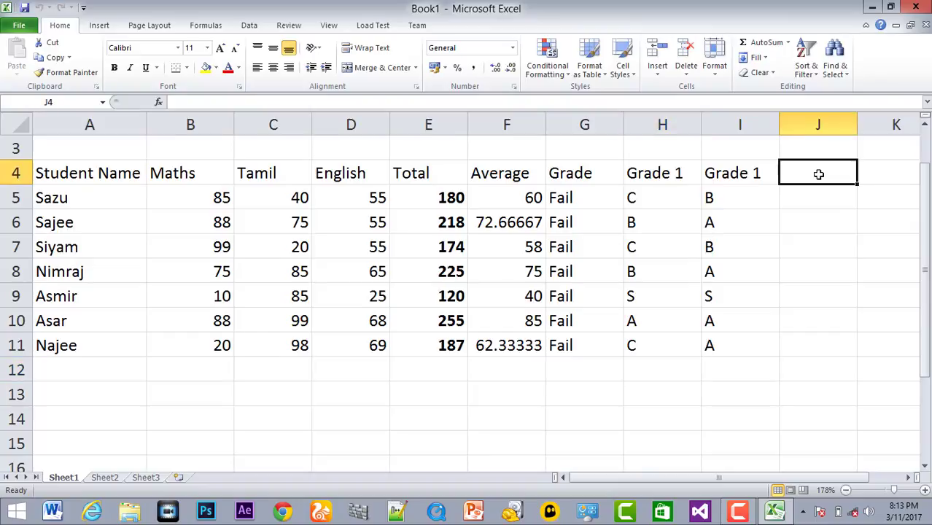
{"action": "type", "text": "r"}
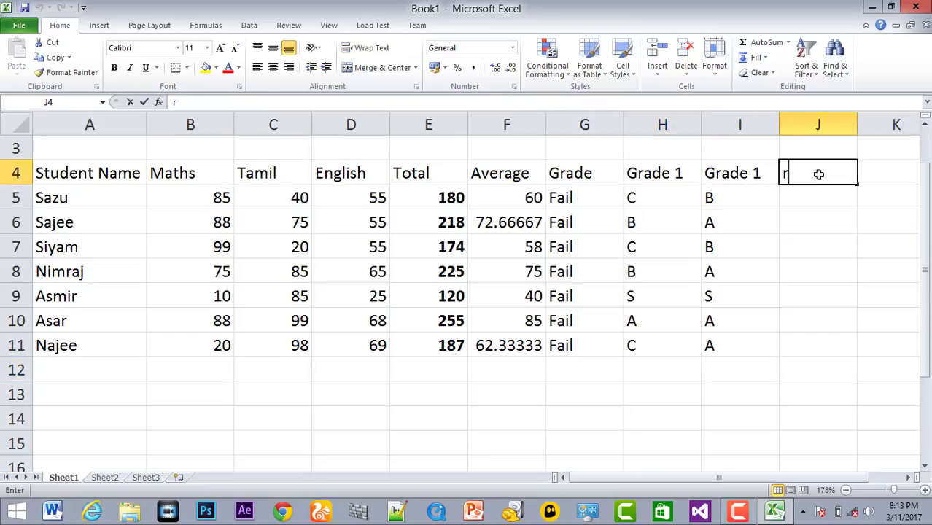
{"action": "type", "text": "A"}
{"action": "key", "text": "BackSpace"}
{"action": "key", "text": "BackSpace"}
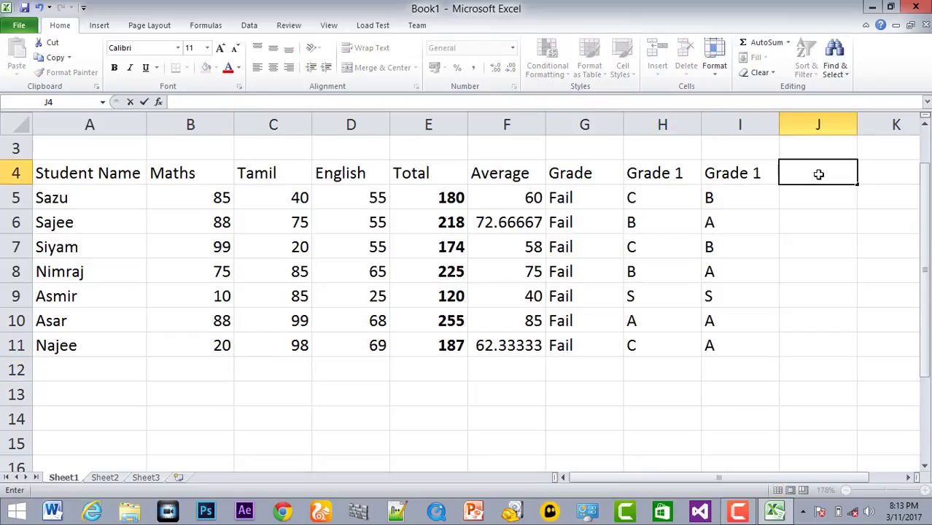
{"action": "type", "text": "Rank"}
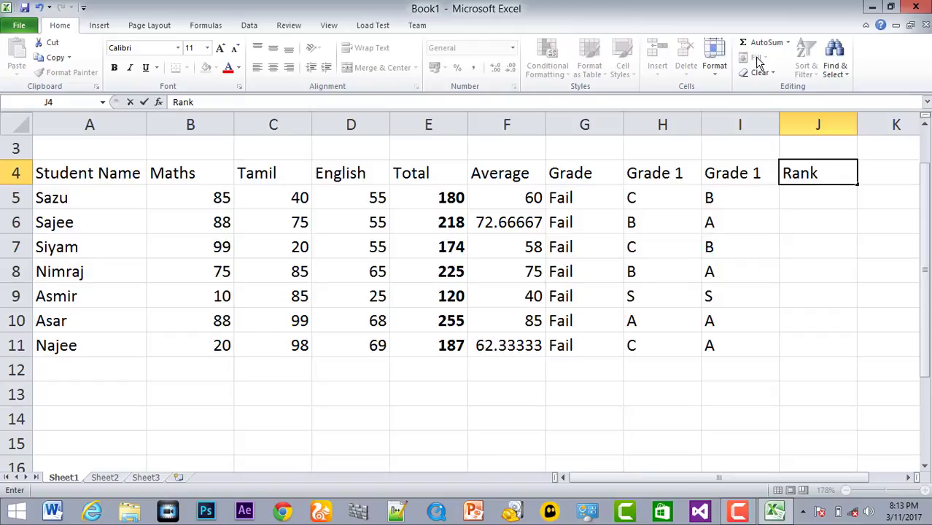
{"action": "key", "text": "Return"}
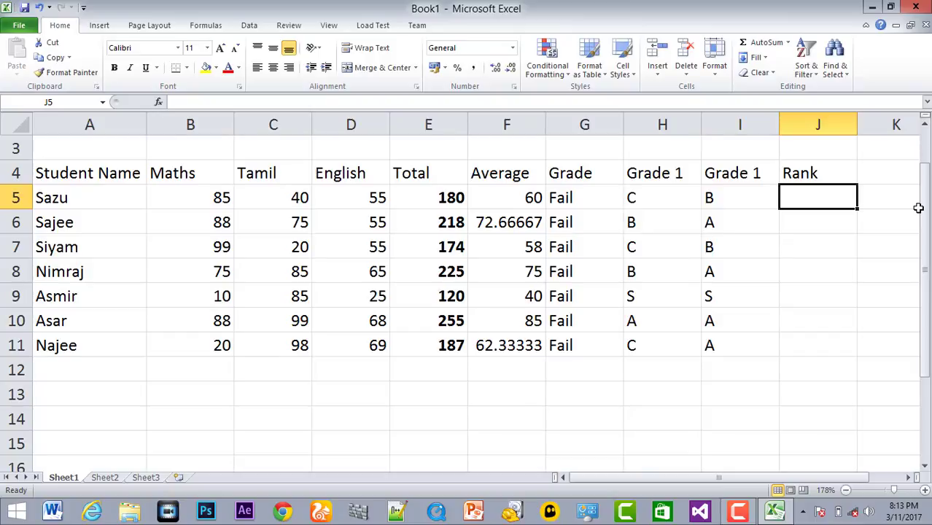
Step: Begin J5's formula as =RANK( using the function autocomplete list
{"action": "type", "text": "=ran"}
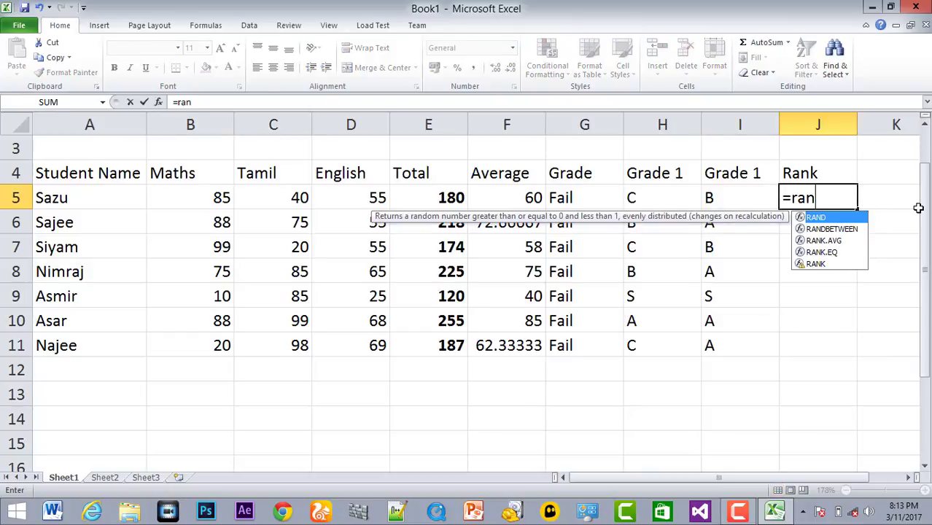
{"action": "type", "text": "k"}
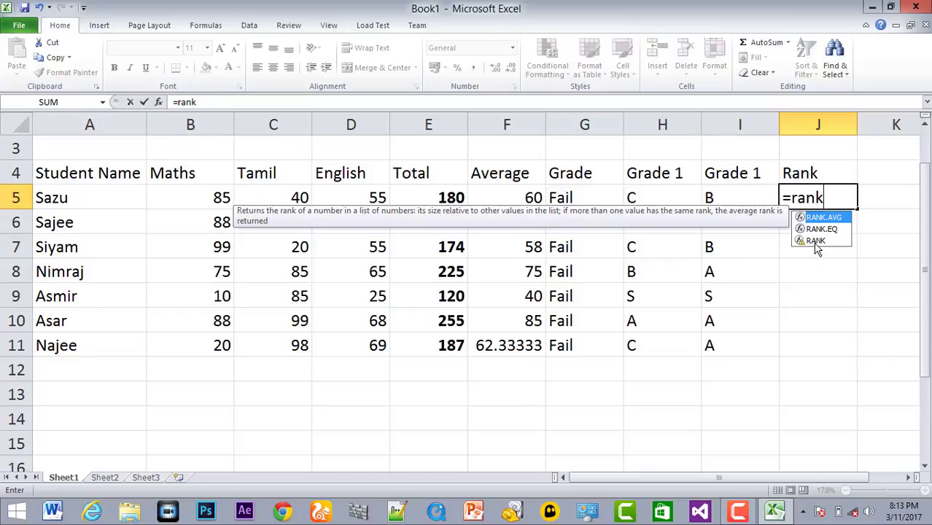
{"action": "double_click", "coordinate": [816, 241]}
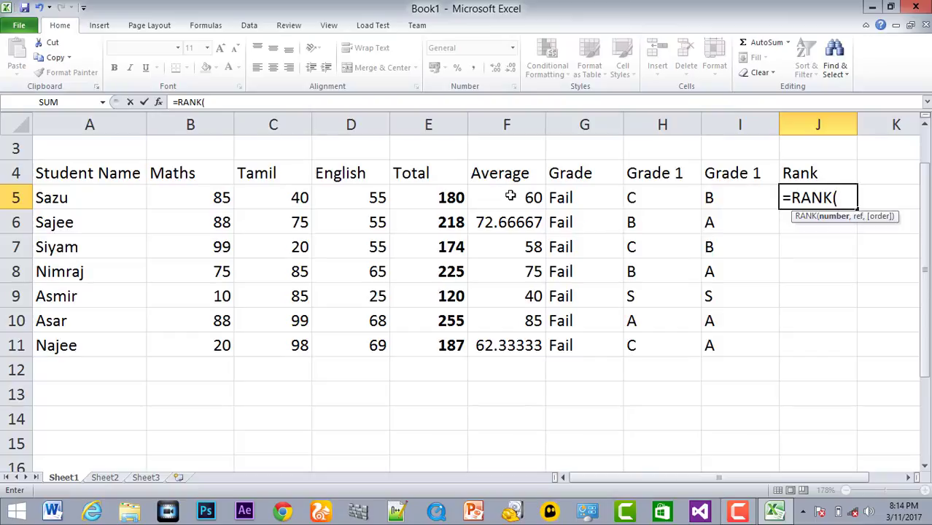
Step: Finish J5 as =RANK(F5,F5:F11), which returns a rank of 5
{"action": "left_click", "coordinate": [510, 196]}
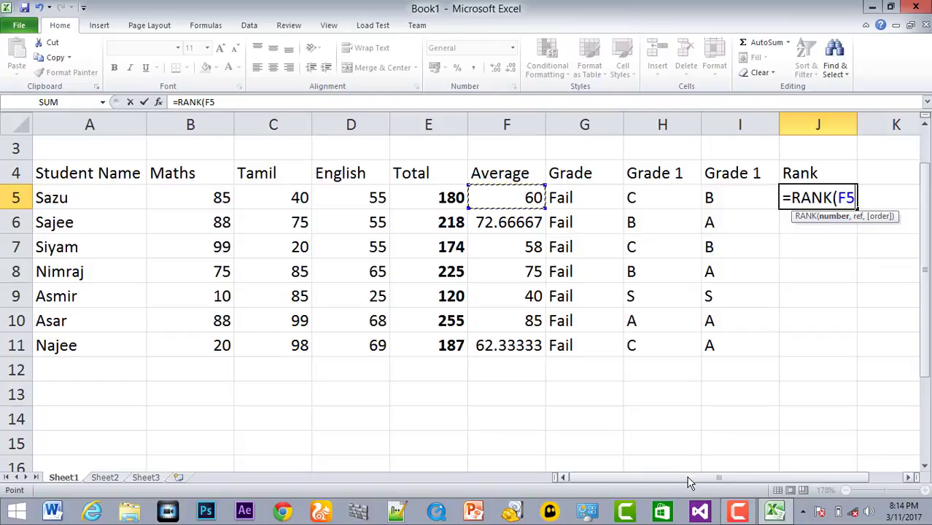
{"action": "left_click_drag", "start_coordinate": [693, 479], "coordinate": [722, 481]}
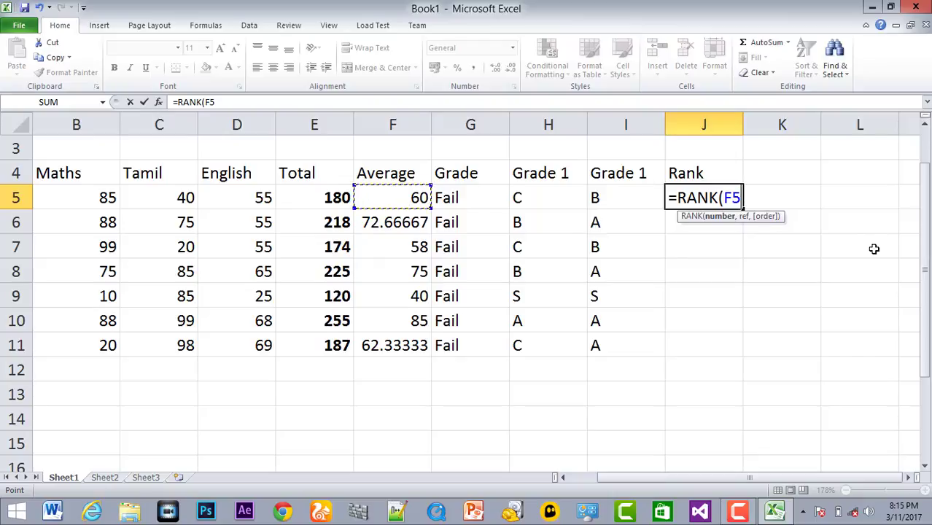
{"action": "type", "text": ","}
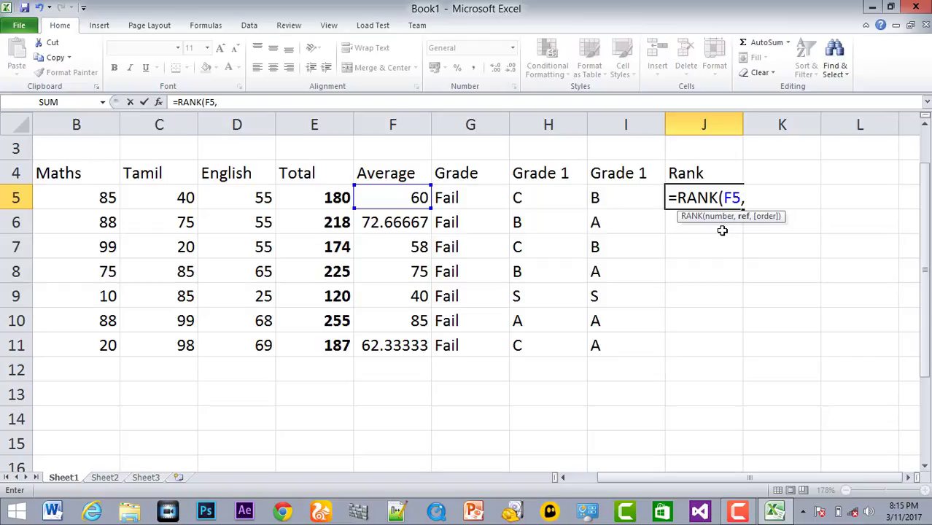
{"action": "left_click", "coordinate": [387, 191]}
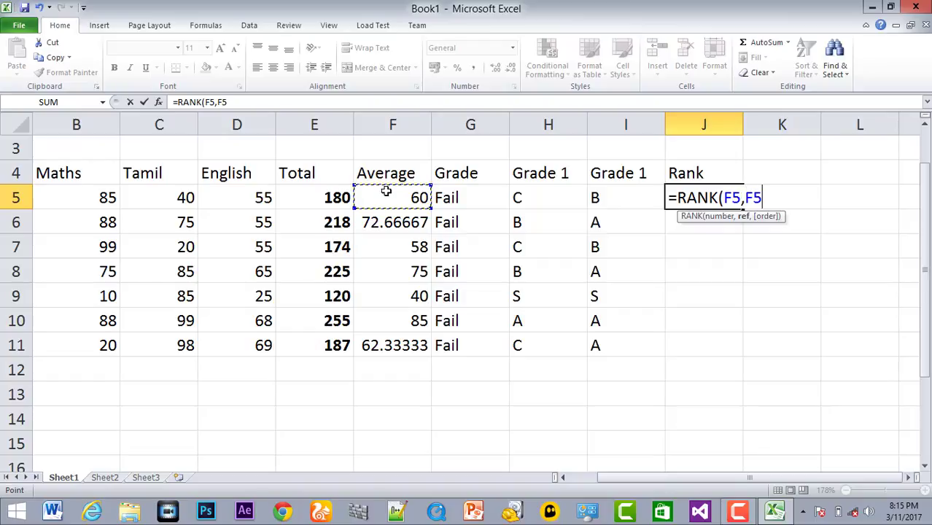
{"action": "left_click_drag", "start_coordinate": [387, 191], "coordinate": [372, 342]}
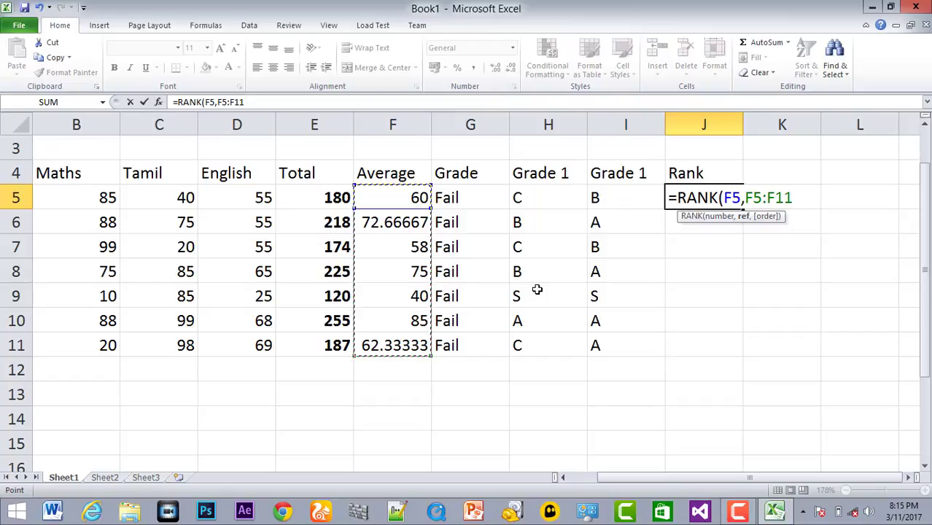
{"action": "type", "text": ")"}
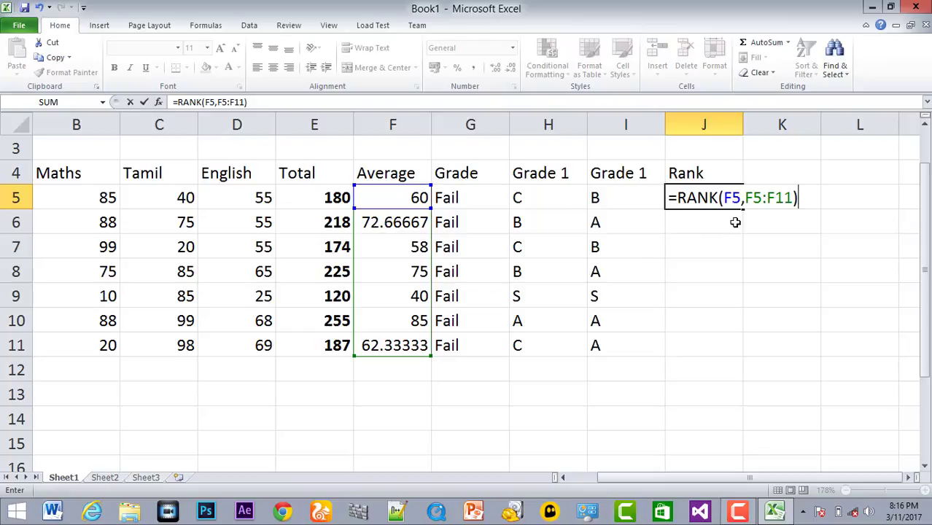
{"action": "key", "text": "Return"}
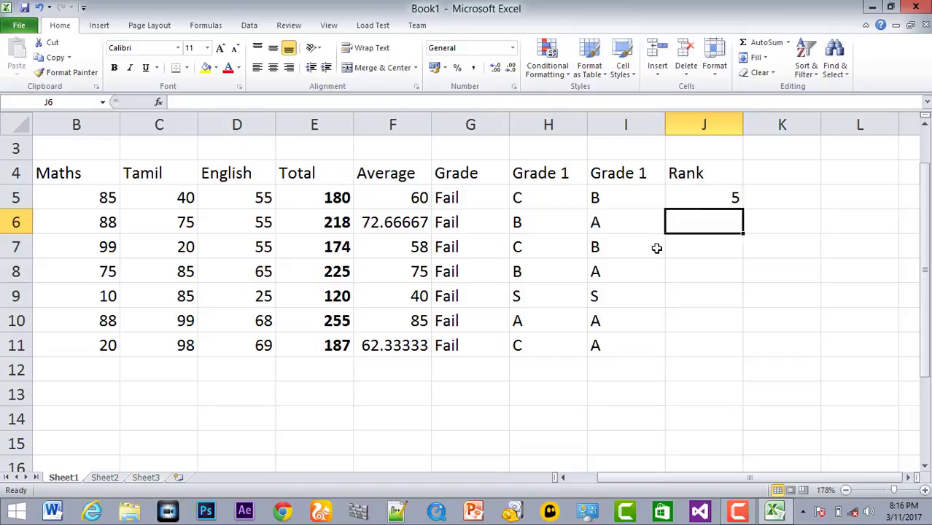
Step: Fill J5's rank formula down through J11
{"action": "left_click", "coordinate": [707, 200]}
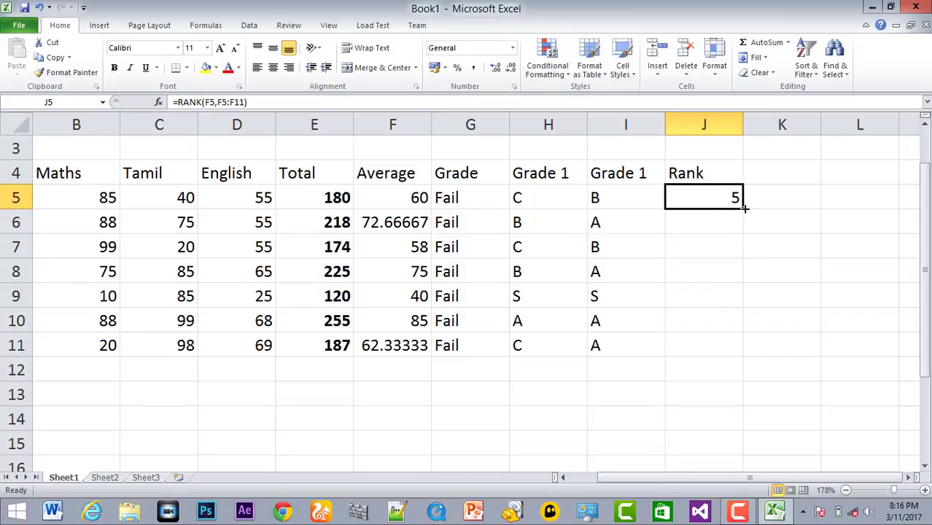
{"action": "left_click_drag", "start_coordinate": [742, 208], "coordinate": [745, 353]}
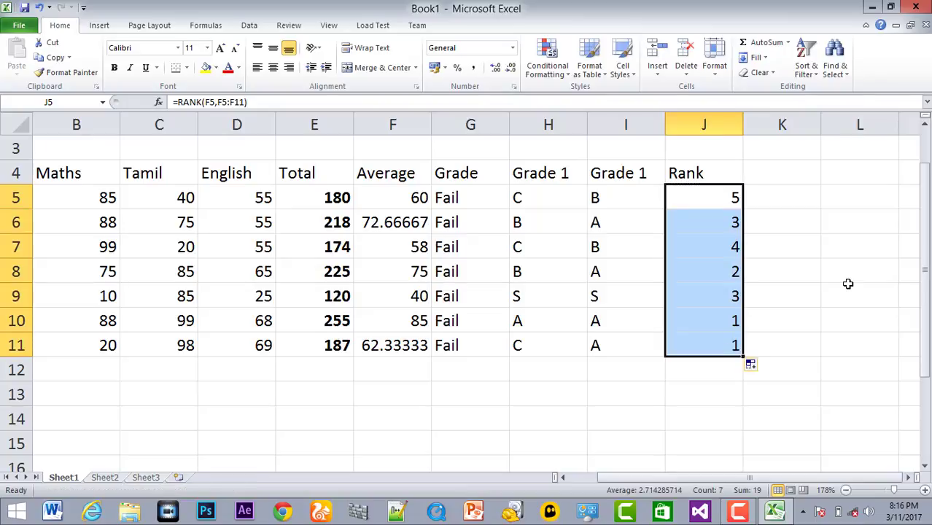
{"action": "left_click", "coordinate": [779, 347]}
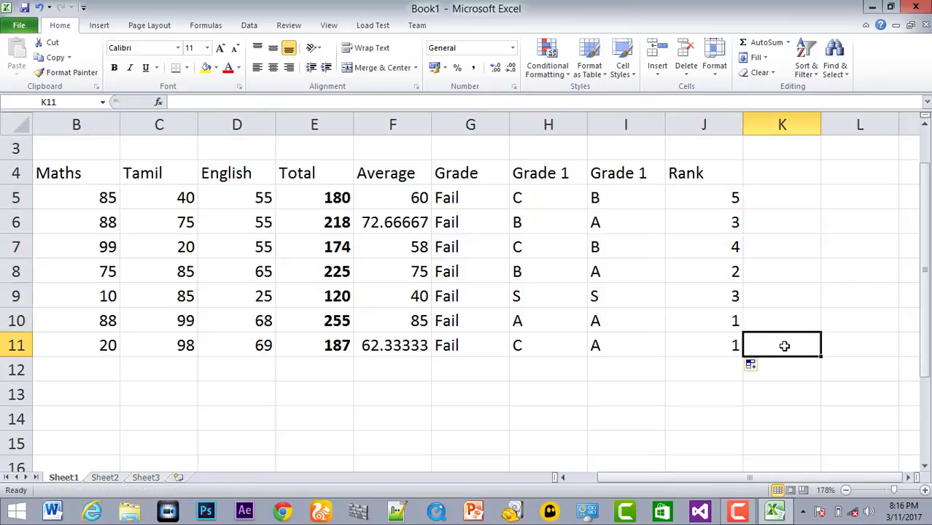
Step: Check the shifted ranges in the copied formulas of J10, J8, J9 and J7, then select J5:J11
{"action": "left_click", "coordinate": [729, 345]}
{"action": "left_click", "coordinate": [722, 319]}
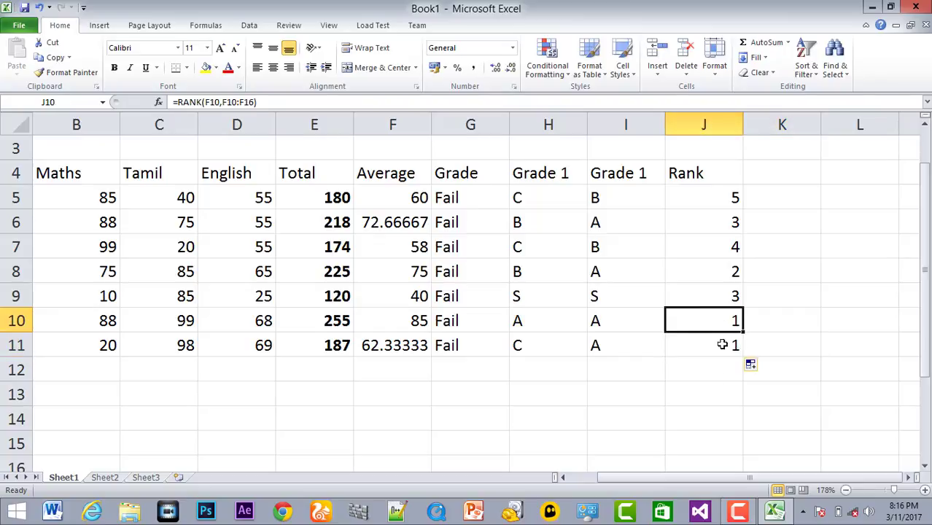
{"action": "left_click", "coordinate": [720, 346]}
{"action": "left_click", "coordinate": [718, 324]}
{"action": "left_click", "coordinate": [723, 268]}
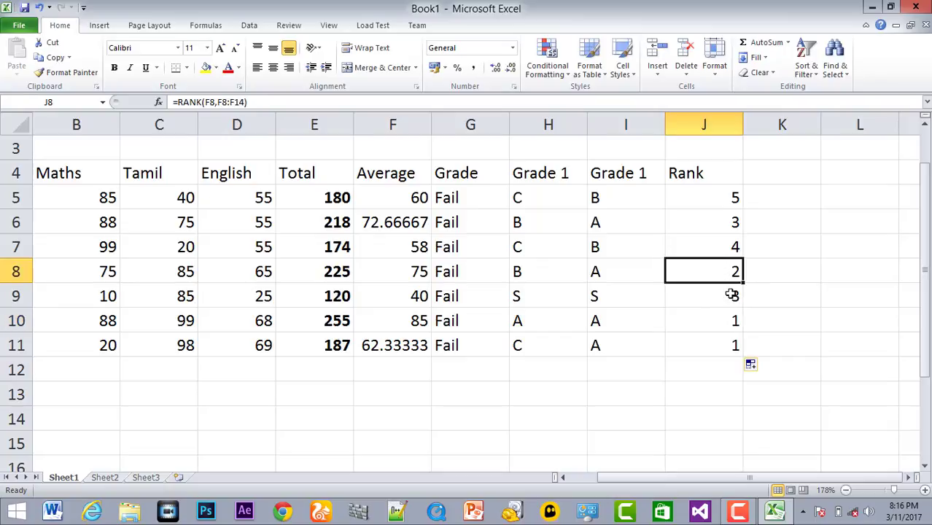
{"action": "left_click", "coordinate": [727, 295]}
{"action": "left_click", "coordinate": [731, 243]}
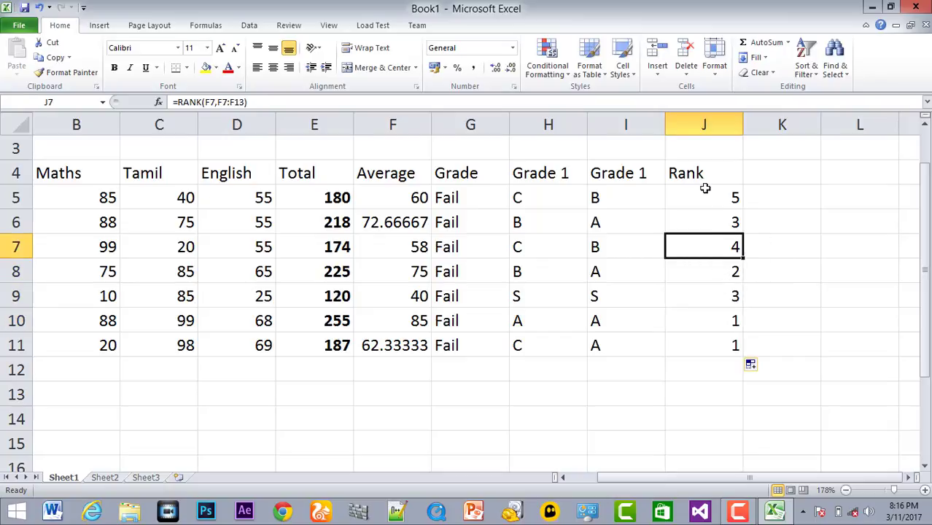
{"action": "mouse_move", "coordinate": [703, 191]}
{"action": "left_mouse_down"}
{"action": "mouse_move", "coordinate": [712, 243]}
{"action": "mouse_move", "coordinate": [705, 335]}
{"action": "left_mouse_up"}
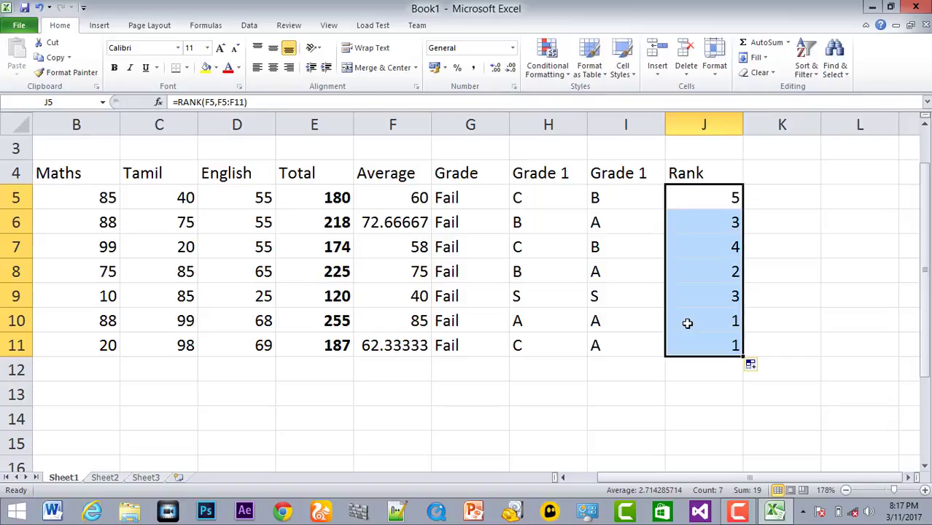
{"action": "left_click", "coordinate": [709, 199]}
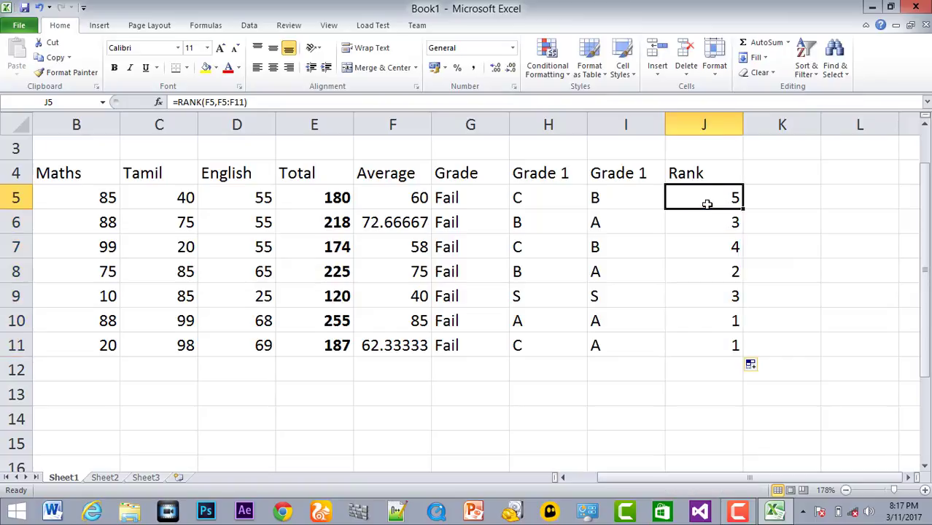
{"action": "double_click", "coordinate": [703, 197]}
{"action": "left_click", "coordinate": [837, 292]}
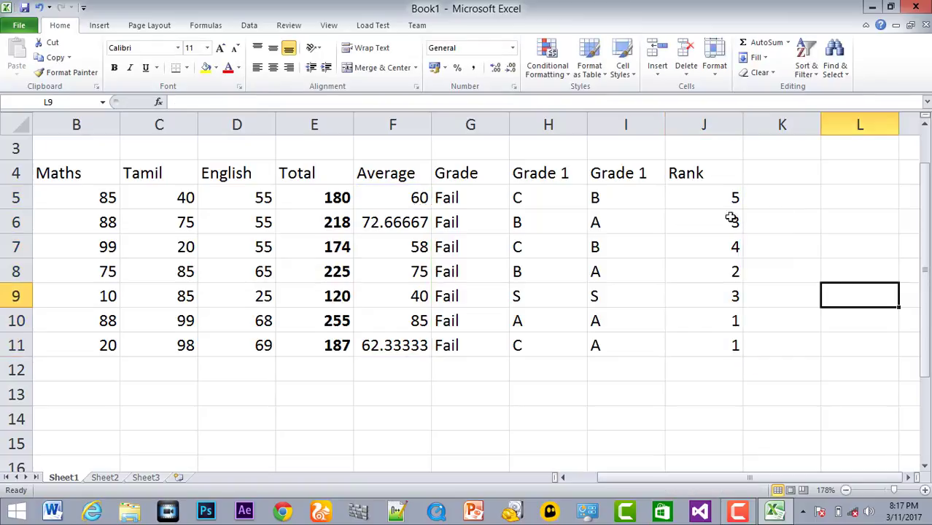
{"action": "left_click", "coordinate": [710, 196]}
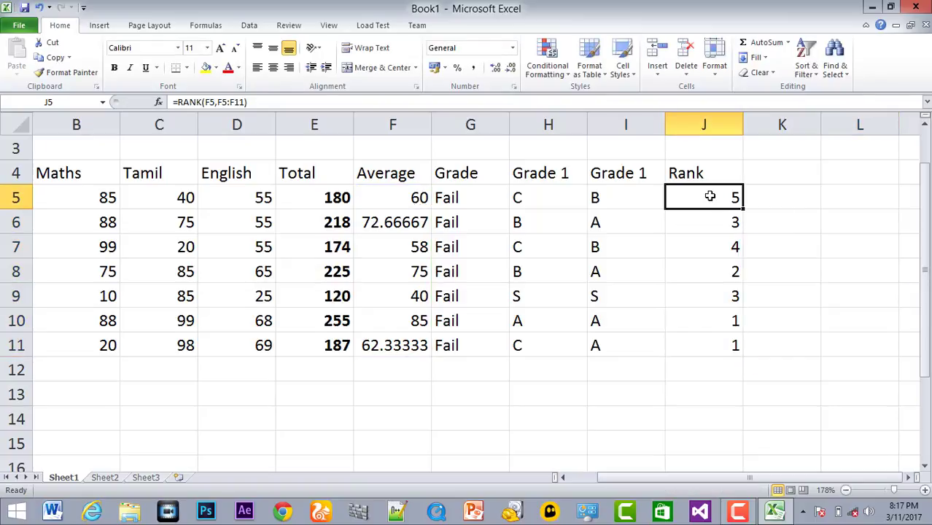
{"action": "double_click", "coordinate": [709, 196]}
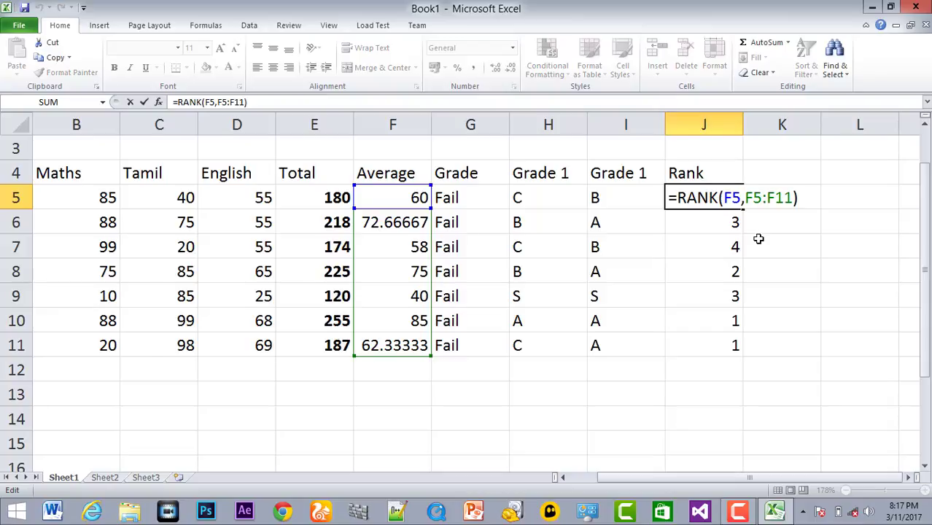
{"action": "left_click", "coordinate": [814, 280]}
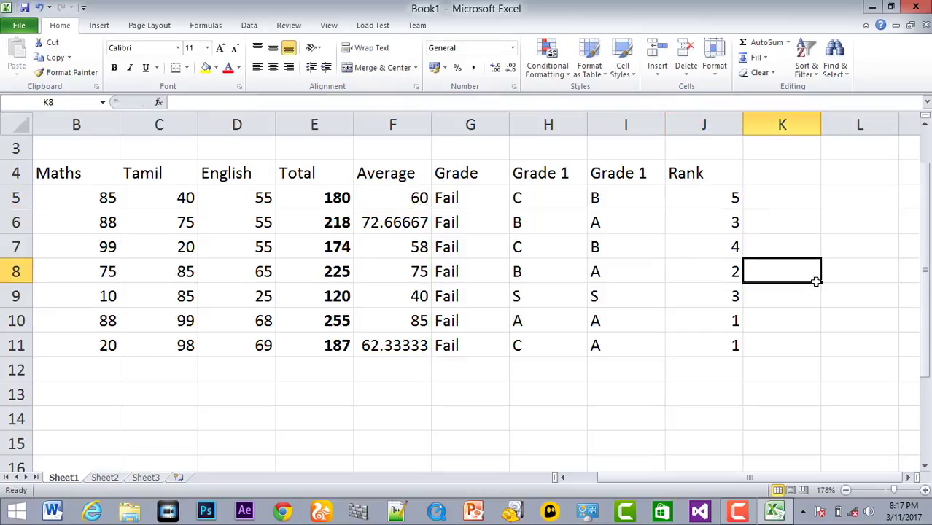
{"action": "left_click", "coordinate": [714, 195]}
{"action": "double_click", "coordinate": [718, 197]}
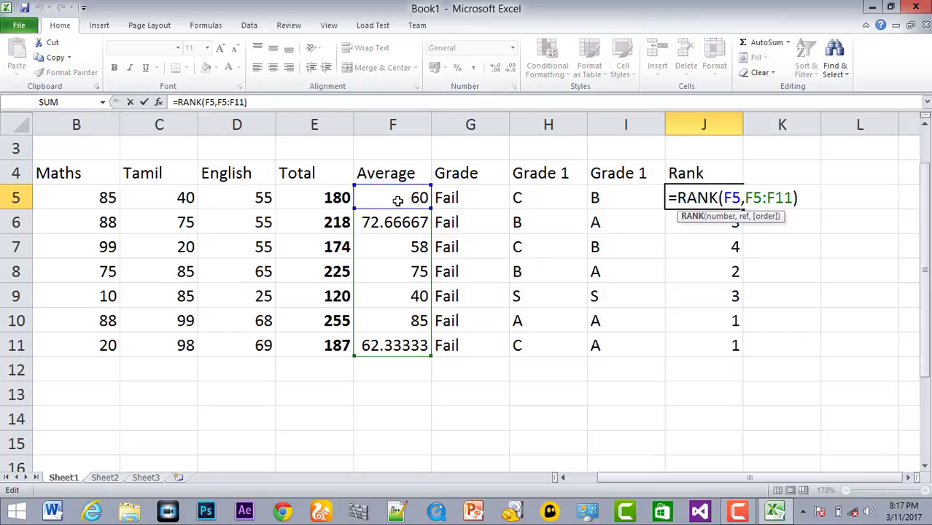
{"action": "left_click_drag", "start_coordinate": [724, 196], "coordinate": [742, 197]}
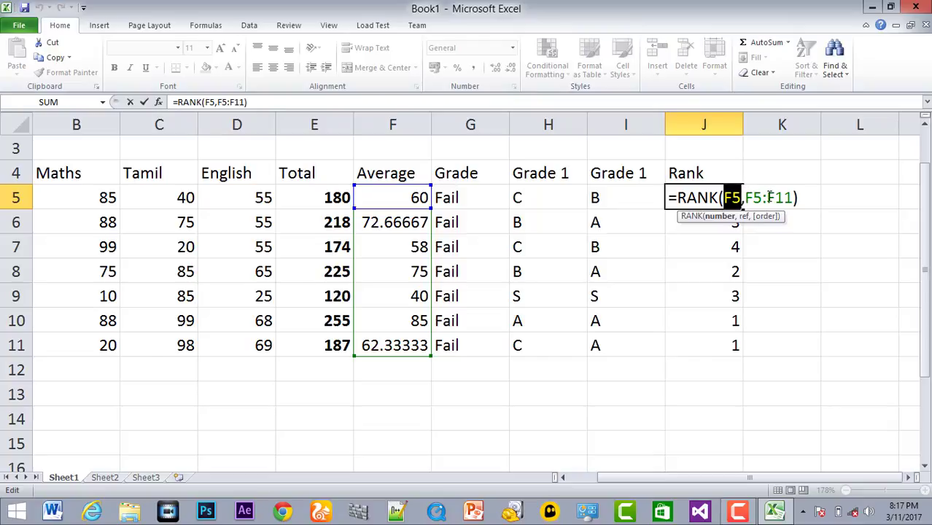
{"action": "mouse_move", "coordinate": [762, 197]}
{"action": "left_mouse_down"}
{"action": "mouse_move", "coordinate": [795, 197]}
{"action": "mouse_move", "coordinate": [743, 197]}
{"action": "left_mouse_up"}
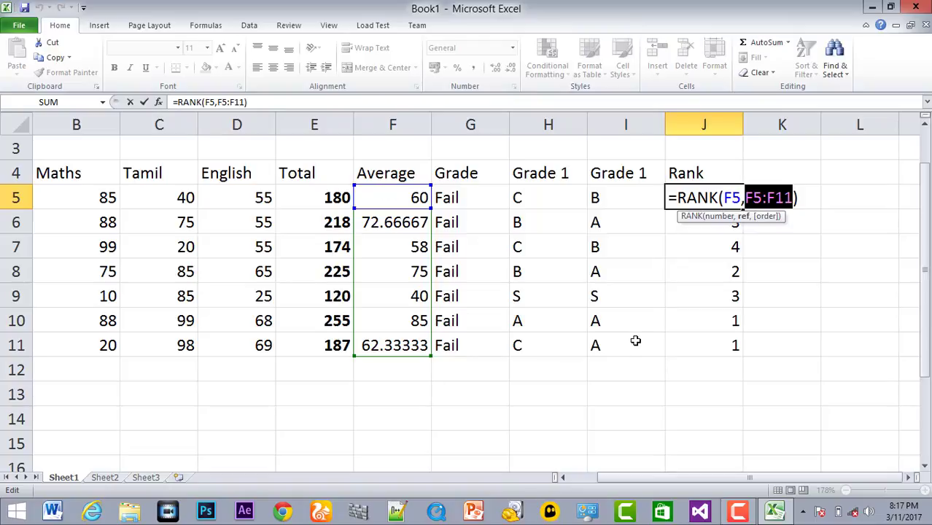
{"action": "key", "text": "Return"}
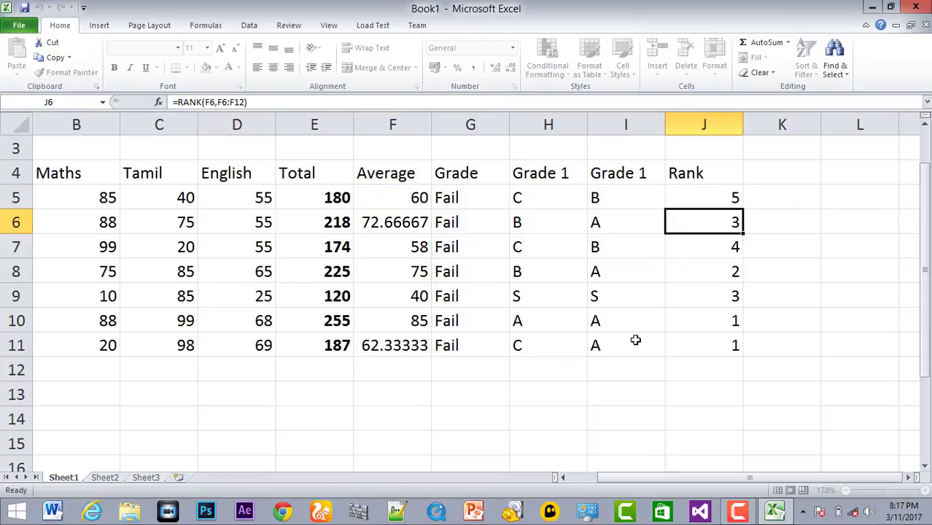
{"action": "double_click", "coordinate": [730, 222]}
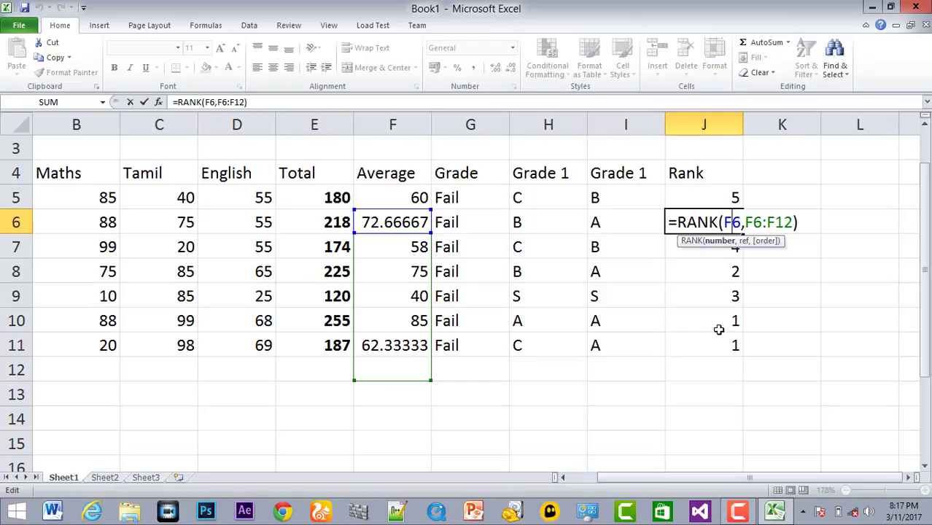
{"action": "left_click", "coordinate": [732, 222]}
{"action": "key", "text": "Return"}
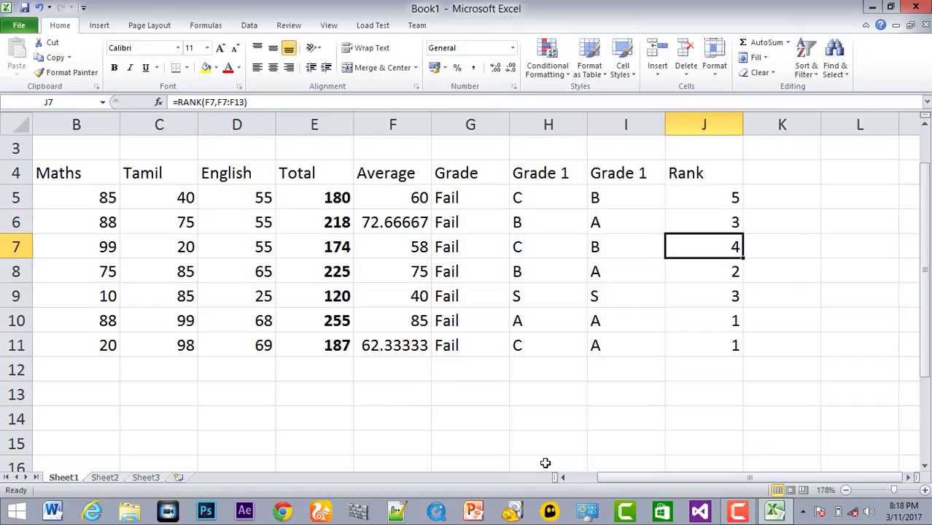
{"action": "left_click", "coordinate": [727, 345]}
{"action": "double_click", "coordinate": [727, 345]}
{"action": "scroll", "coordinate": [686, 372], "scroll_direction": "down", "scroll_amount": 1}
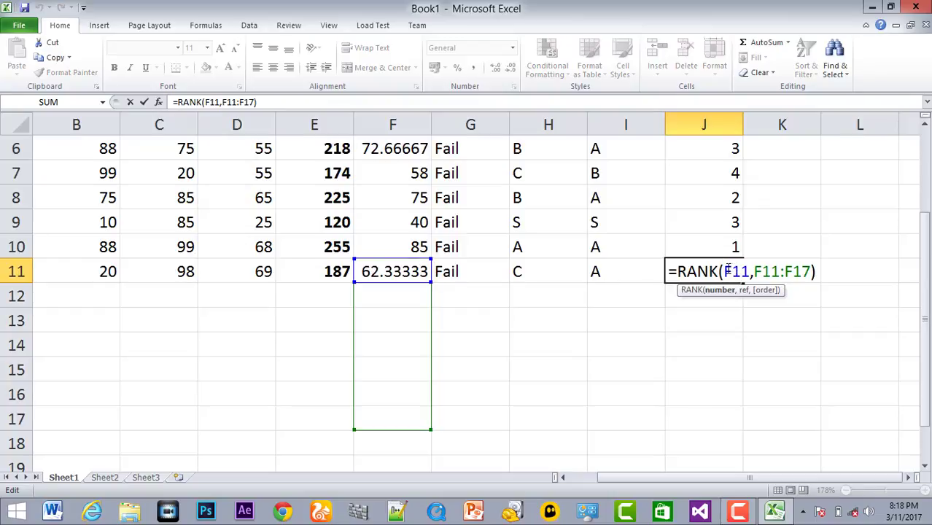
{"action": "left_click_drag", "start_coordinate": [724, 271], "coordinate": [750, 271]}
{"action": "scroll", "coordinate": [565, 310], "scroll_direction": "up", "scroll_amount": 2}
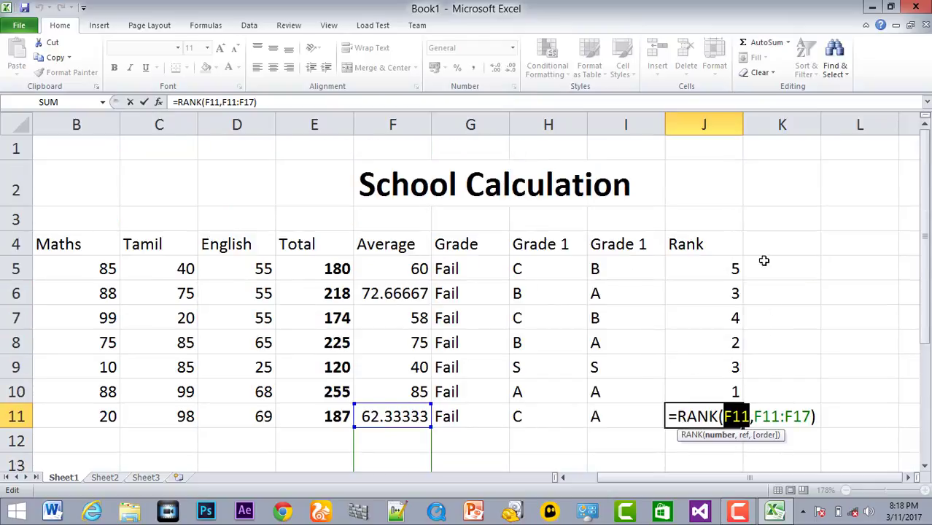
{"action": "scroll", "coordinate": [714, 336], "scroll_direction": "down", "scroll_amount": 2}
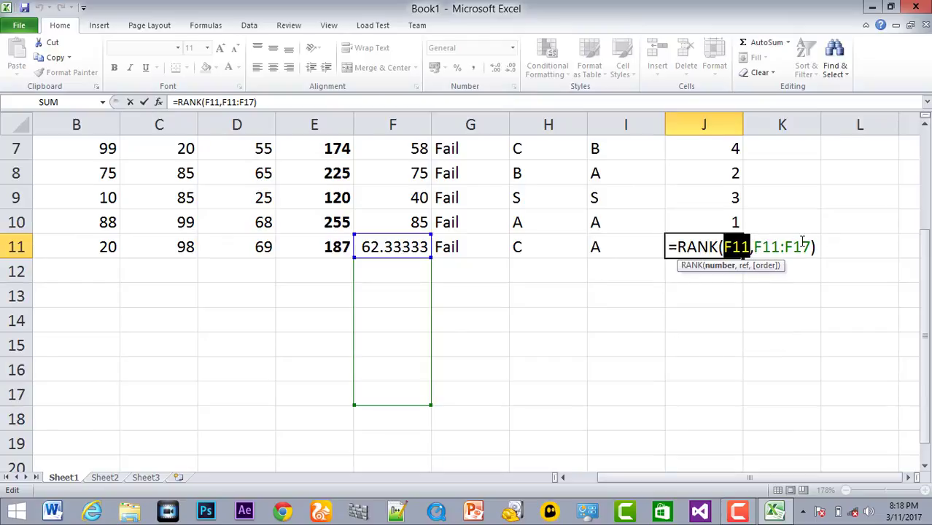
{"action": "scroll", "coordinate": [739, 290], "scroll_direction": "up", "scroll_amount": 2}
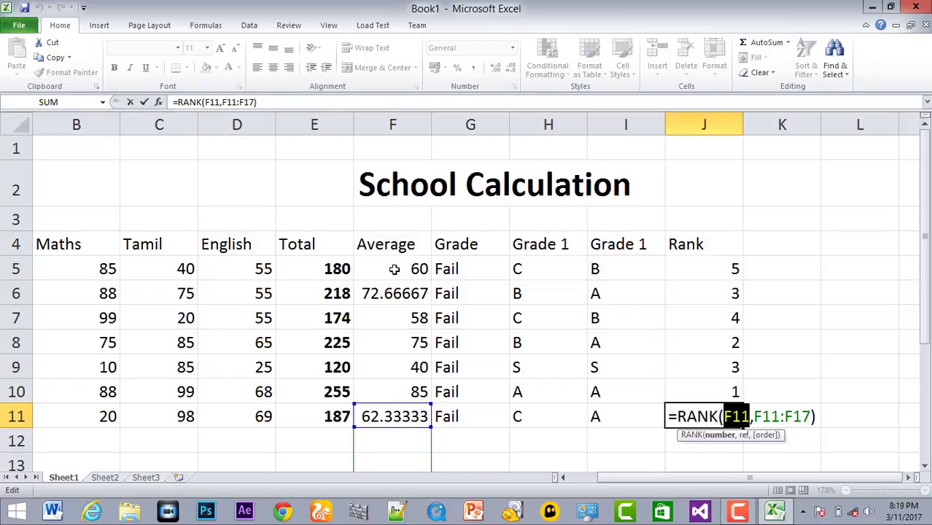
{"action": "key", "text": "Return"}
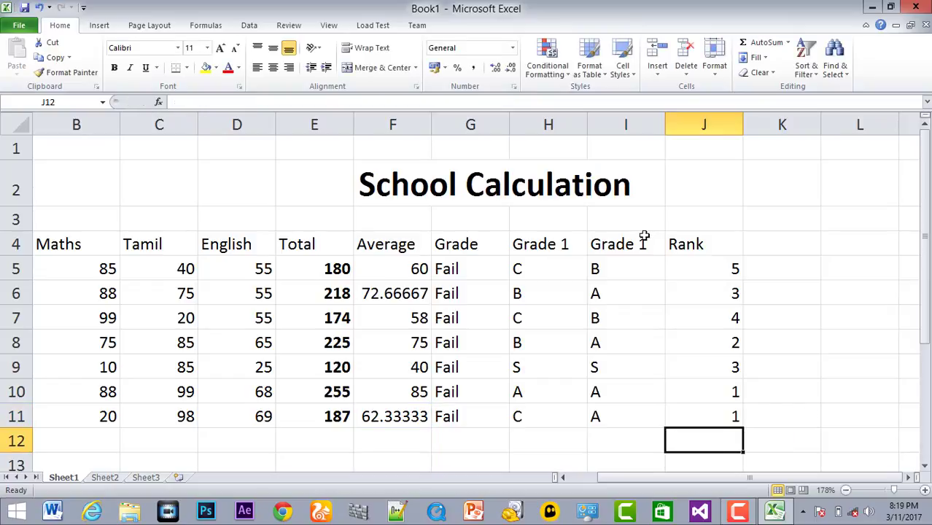
{"action": "double_click", "coordinate": [711, 269]}
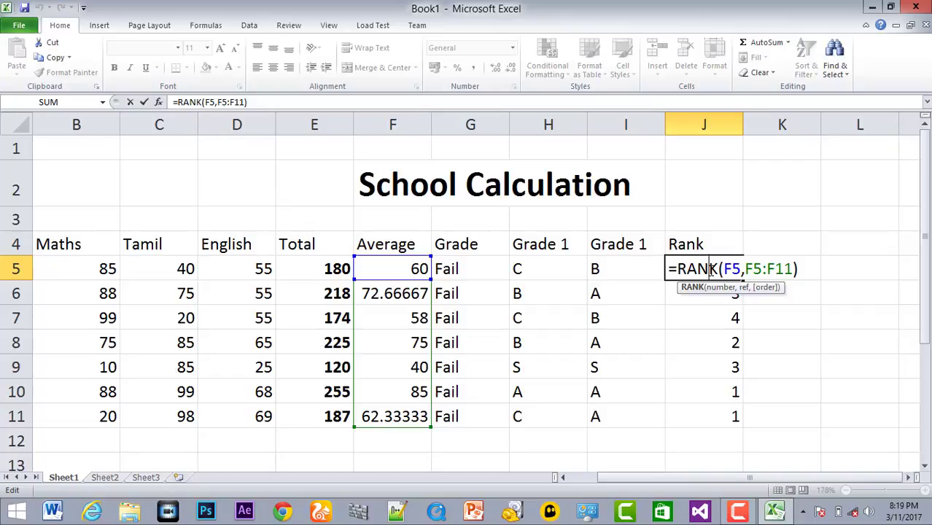
{"action": "scroll", "coordinate": [417, 420], "scroll_direction": "down", "scroll_amount": 1}
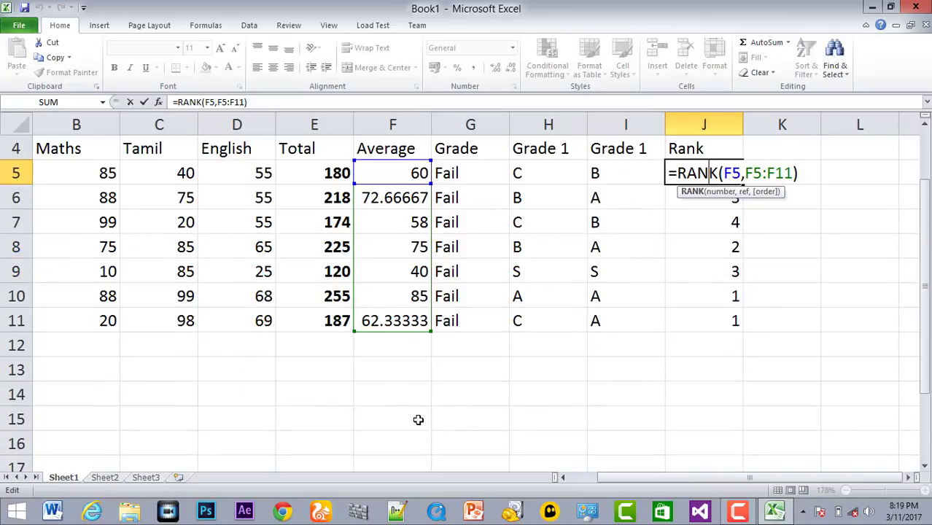
{"action": "scroll", "coordinate": [369, 404], "scroll_direction": "up", "scroll_amount": 1}
Step: Type the note 'Absolute cell reference' into cell E13
{"action": "left_click", "coordinate": [236, 442]}
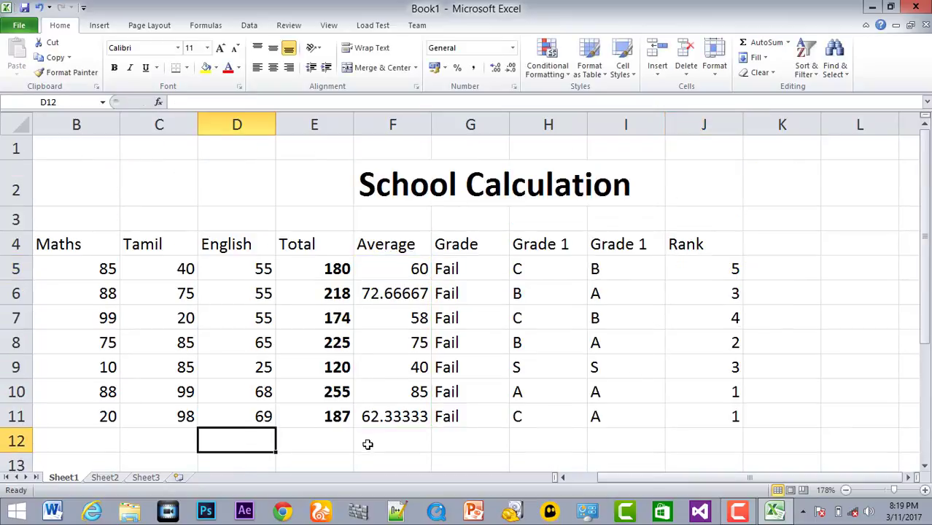
{"action": "left_click", "coordinate": [339, 458]}
{"action": "scroll", "coordinate": [495, 450], "scroll_direction": "down", "scroll_amount": 1}
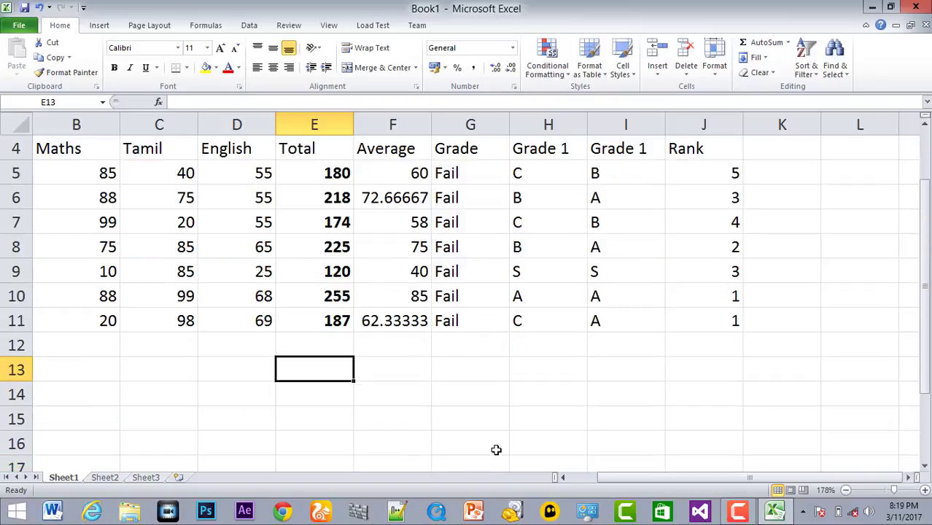
{"action": "type", "text": "A"}
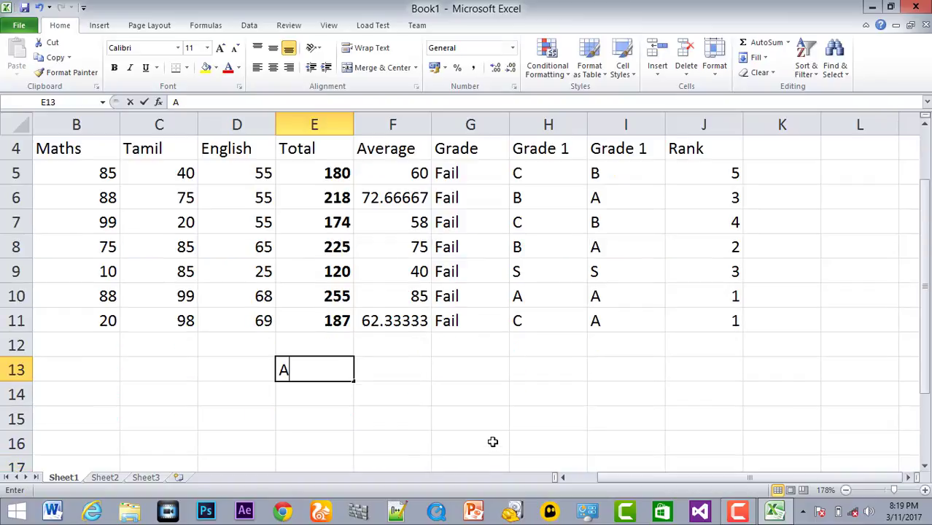
{"action": "type", "text": "bso"}
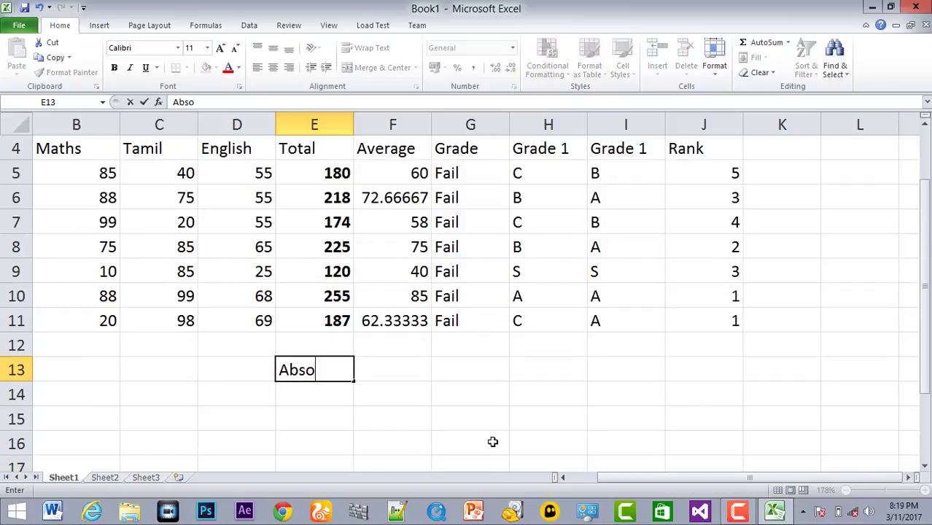
{"action": "type", "text": "lute ce"}
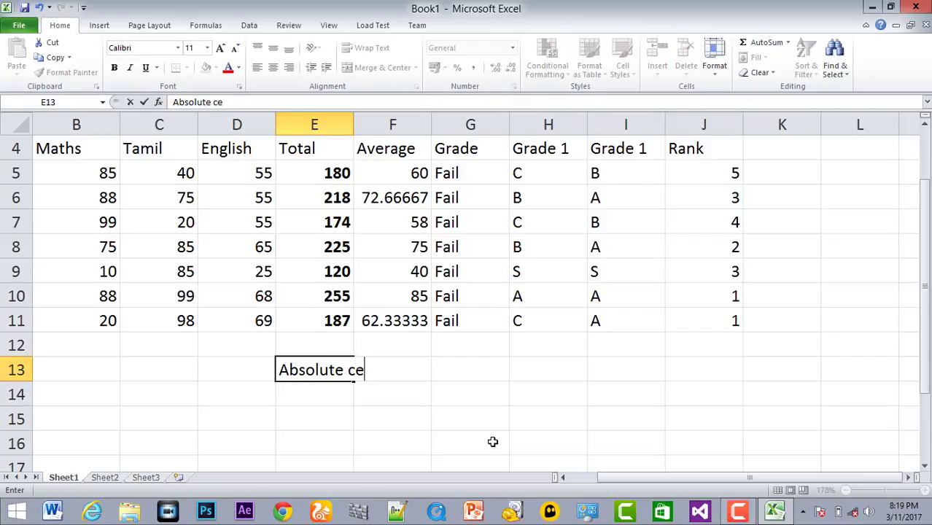
{"action": "type", "text": "ll refere"}
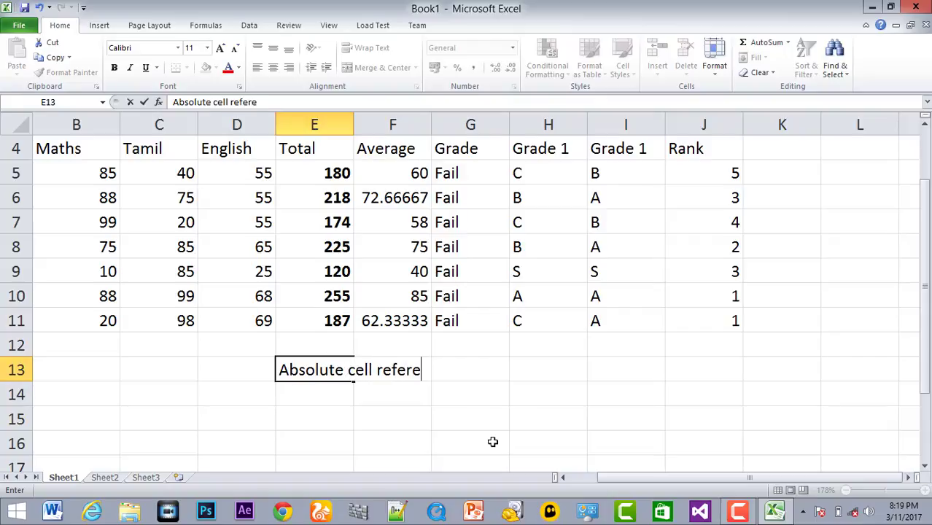
{"action": "type", "text": "nce"}
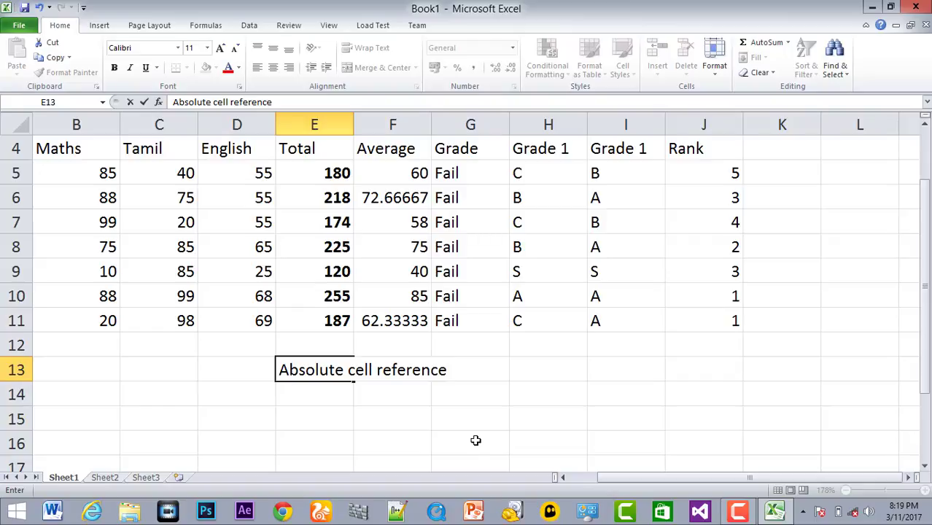
{"action": "left_click", "coordinate": [476, 440]}
{"action": "scroll", "coordinate": [467, 414], "scroll_direction": "up", "scroll_amount": 1}
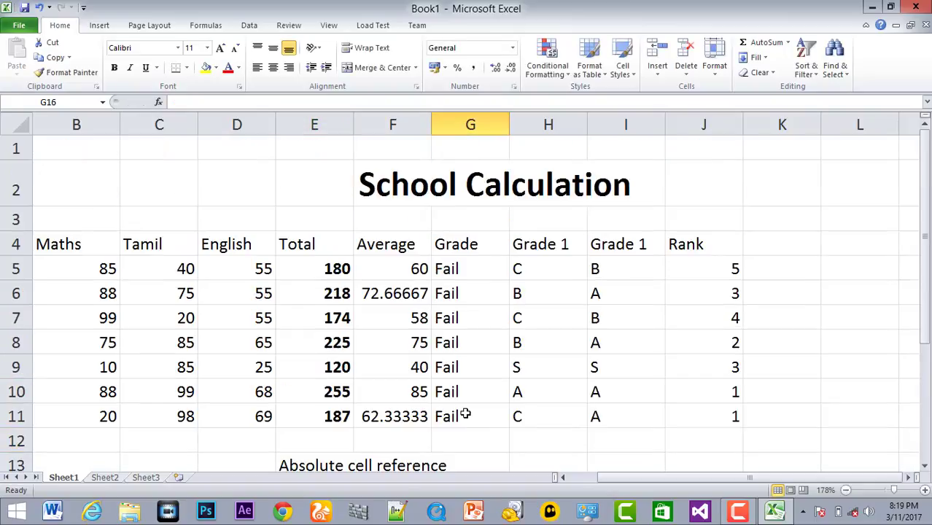
{"action": "scroll", "coordinate": [469, 412], "scroll_direction": "down", "scroll_amount": 1}
Step: Enter a $ sign in H13 beside the note
{"action": "left_click", "coordinate": [538, 368]}
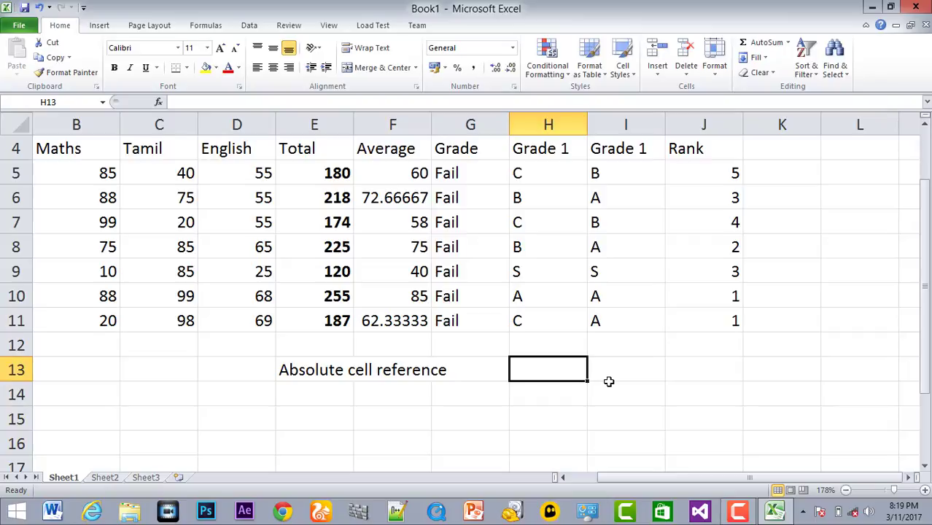
{"action": "type", "text": "$"}
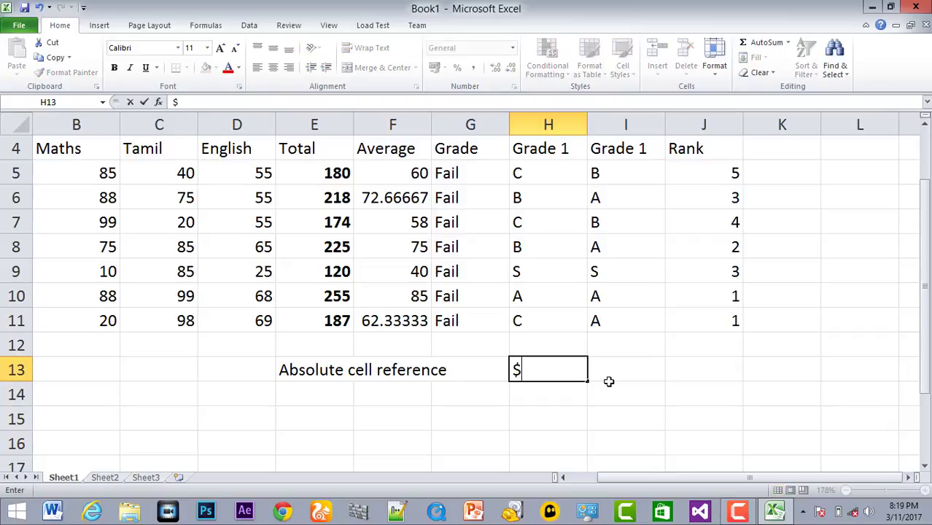
{"action": "left_click", "coordinate": [609, 395]}
{"action": "scroll", "coordinate": [633, 450], "scroll_direction": "up", "scroll_amount": 1}
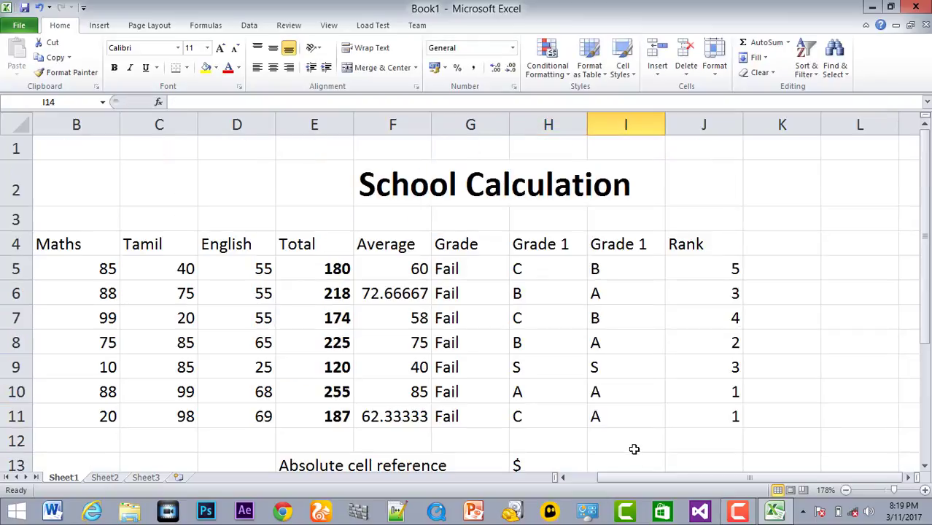
{"action": "left_click", "coordinate": [701, 263]}
{"action": "double_click", "coordinate": [687, 269]}
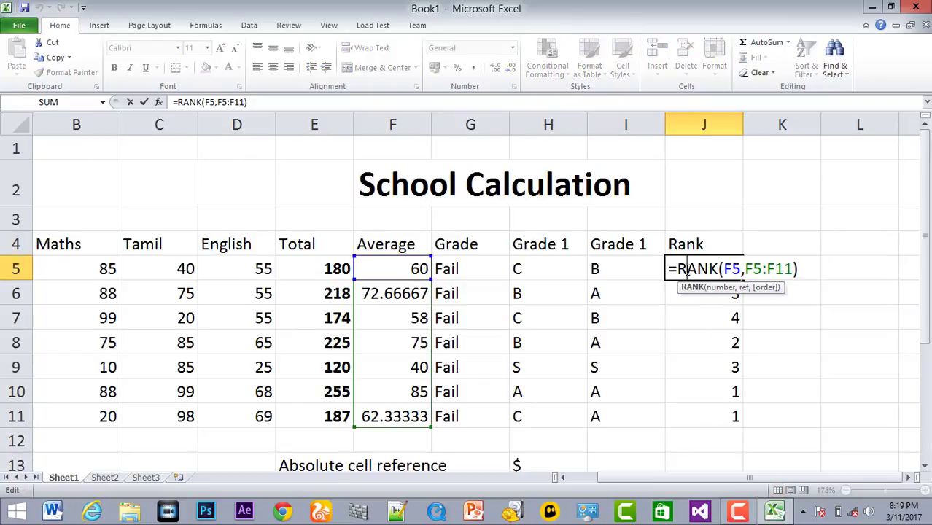
{"action": "left_click_drag", "start_coordinate": [723, 268], "coordinate": [744, 267]}
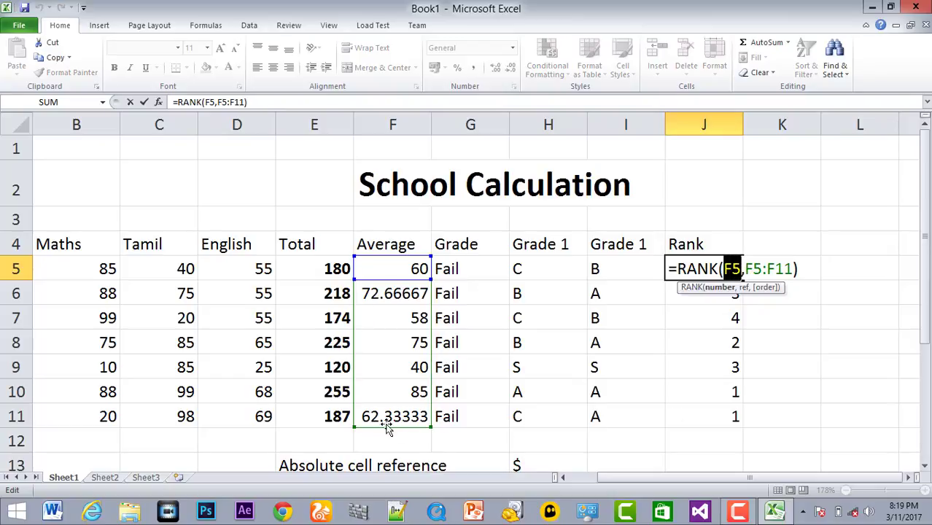
{"action": "left_click_drag", "start_coordinate": [745, 269], "coordinate": [793, 269]}
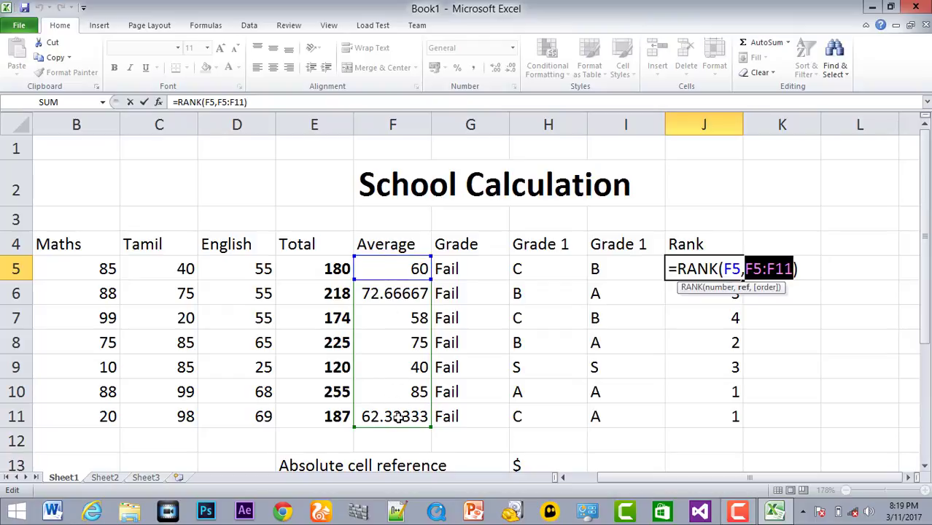
{"action": "left_click", "coordinate": [750, 269]}
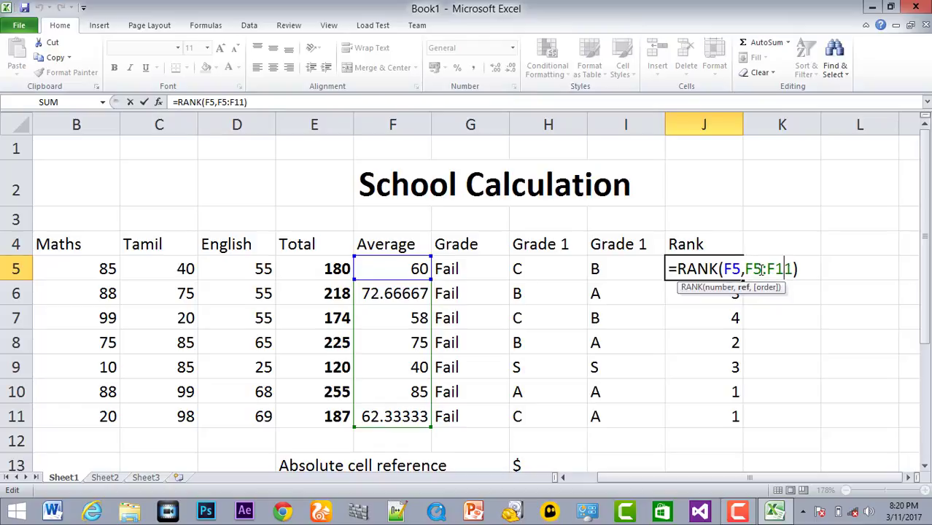
{"action": "left_click", "coordinate": [752, 269]}
{"action": "key", "text": "Return"}
{"action": "scroll", "coordinate": [686, 386], "scroll_direction": "down", "scroll_amount": 2}
Step: Enter the note 'shortcut key F4' in cell I13
{"action": "left_click", "coordinate": [601, 293]}
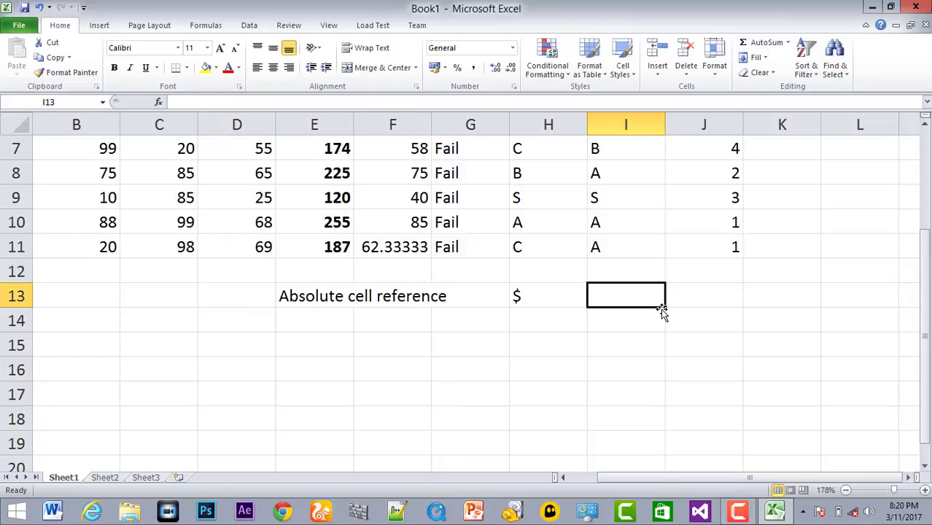
{"action": "type", "text": "short"}
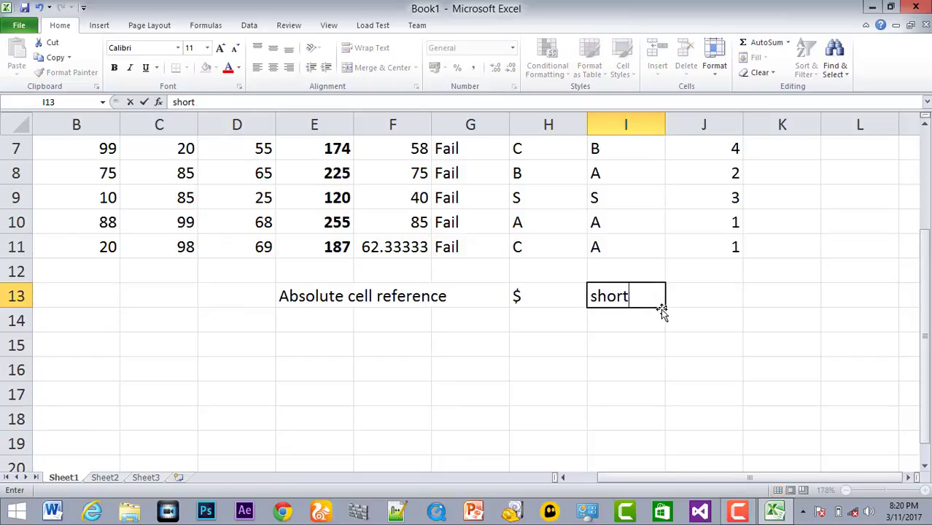
{"action": "type", "text": "cut k"}
{"action": "type", "text": "ey "}
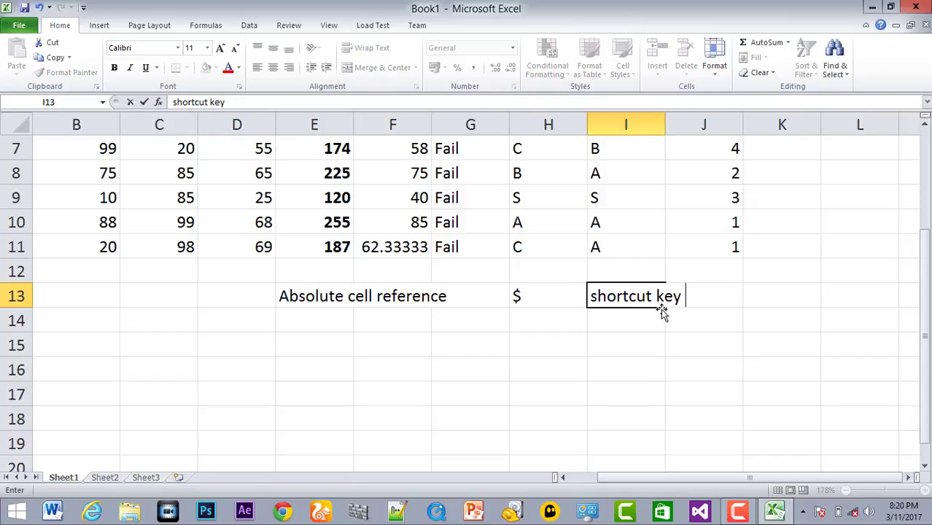
{"action": "type", "text": "F"}
{"action": "key", "text": "Left"}
{"action": "double_click", "coordinate": [724, 300]}
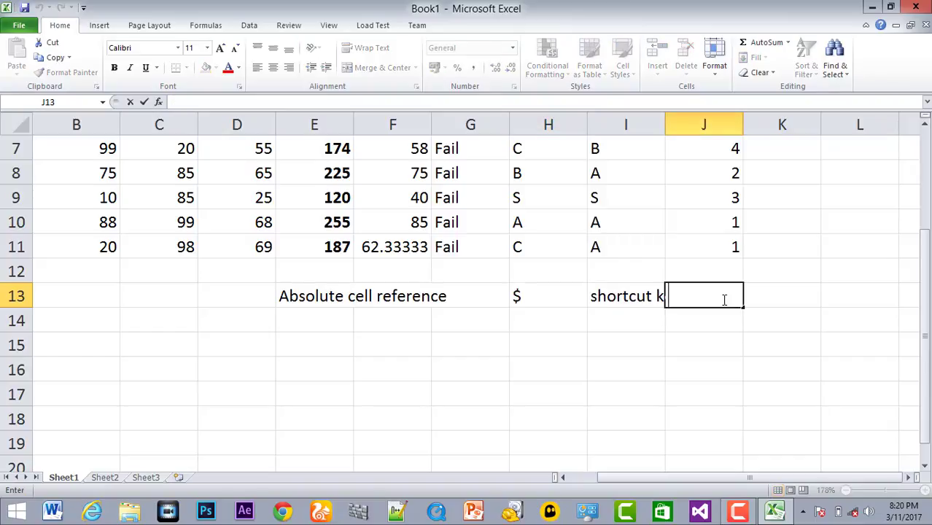
{"action": "left_click", "coordinate": [755, 374]}
{"action": "left_click", "coordinate": [713, 293]}
{"action": "double_click", "coordinate": [686, 295]}
{"action": "left_click", "coordinate": [597, 284]}
{"action": "left_click", "coordinate": [275, 100]}
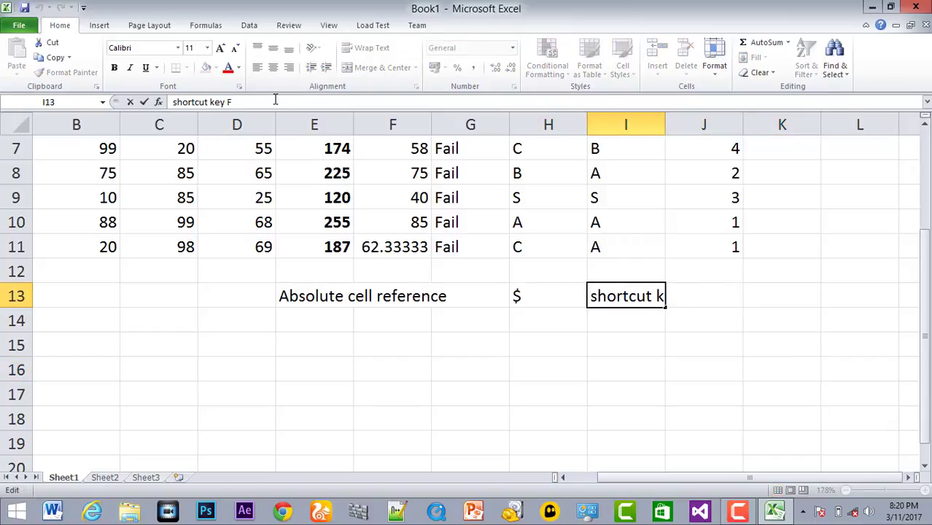
{"action": "type", "text": "4"}
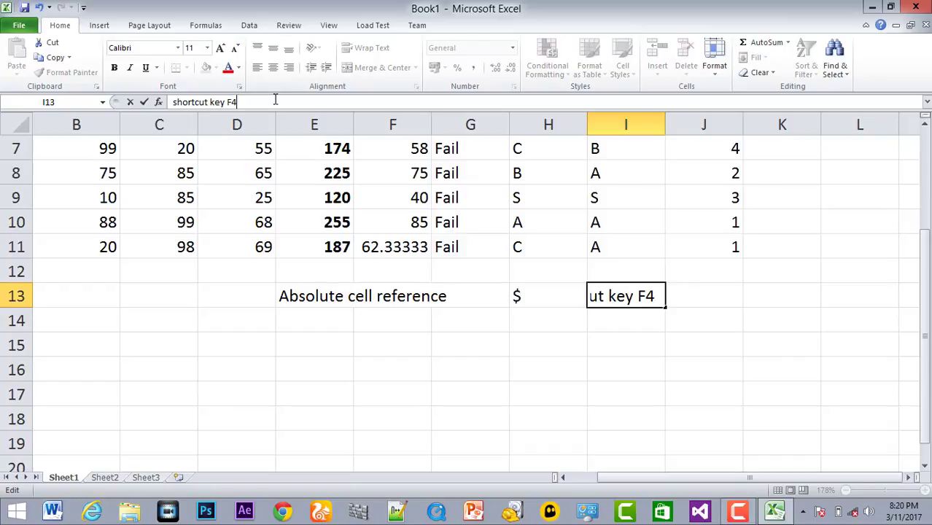
{"action": "left_click", "coordinate": [375, 346]}
{"action": "left_click", "coordinate": [681, 297]}
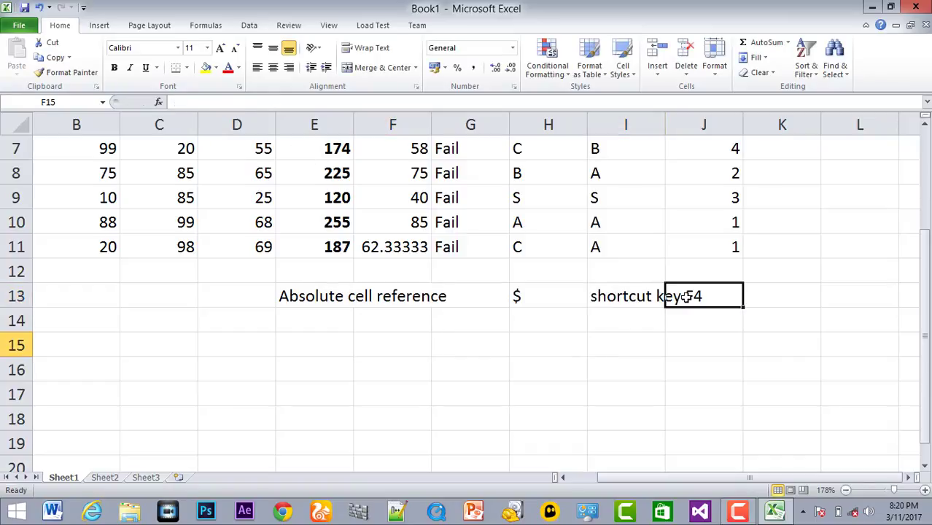
Step: In J5's formula, try the F4 reference modes on the range, such as $F$5, $F$11 and F$5
{"action": "scroll", "coordinate": [594, 224], "scroll_direction": "up", "scroll_amount": 2}
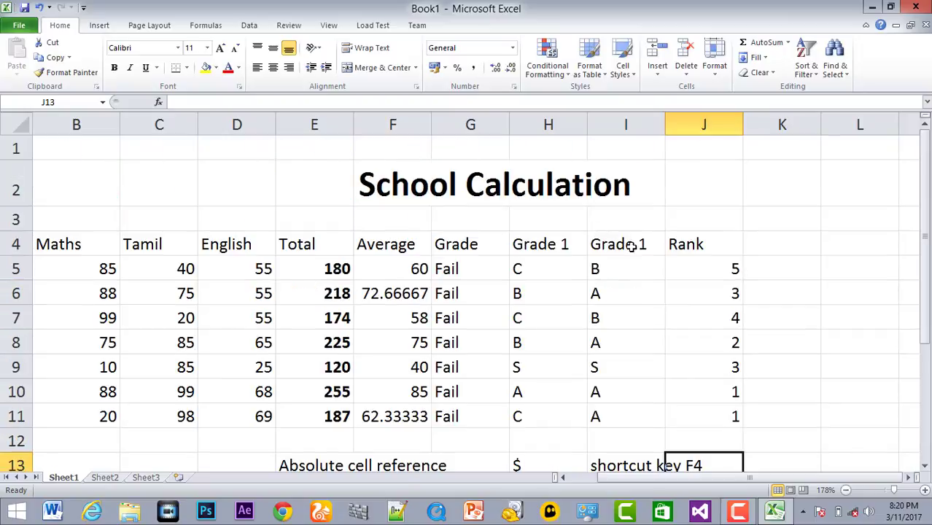
{"action": "double_click", "coordinate": [726, 267]}
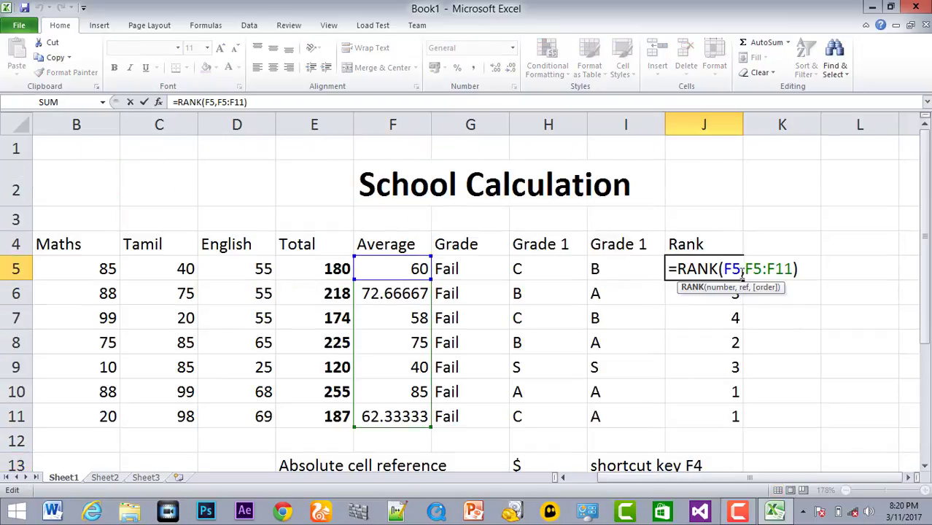
{"action": "left_click_drag", "start_coordinate": [745, 268], "coordinate": [780, 267]}
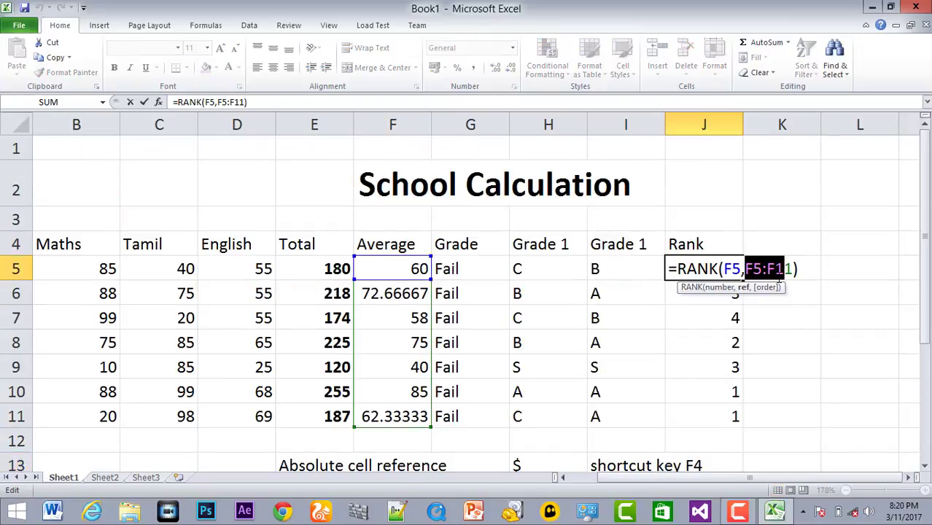
{"action": "left_click", "coordinate": [753, 269]}
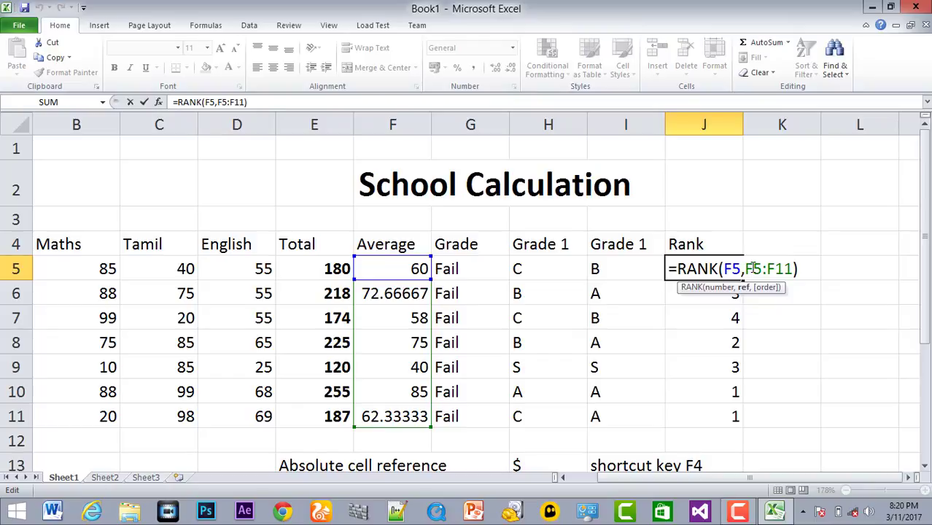
{"action": "key", "text": "F4"}
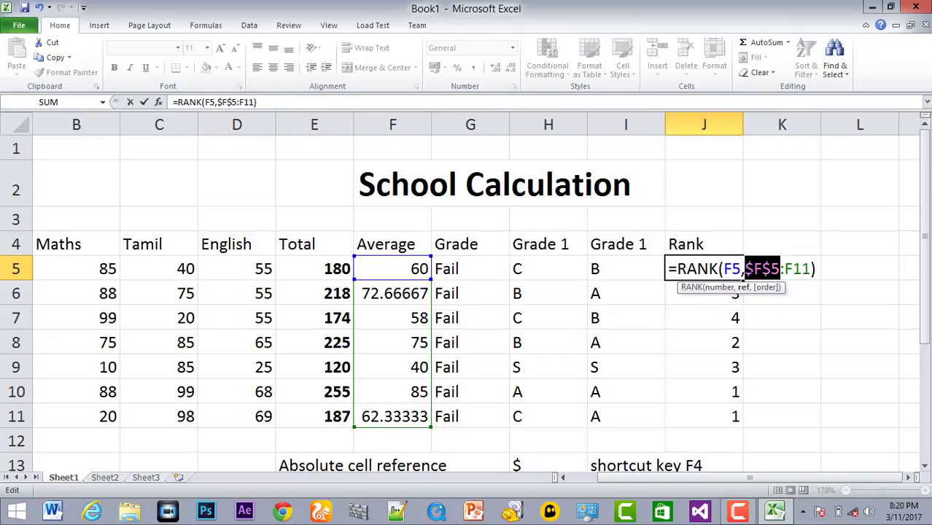
{"action": "left_click", "coordinate": [799, 268]}
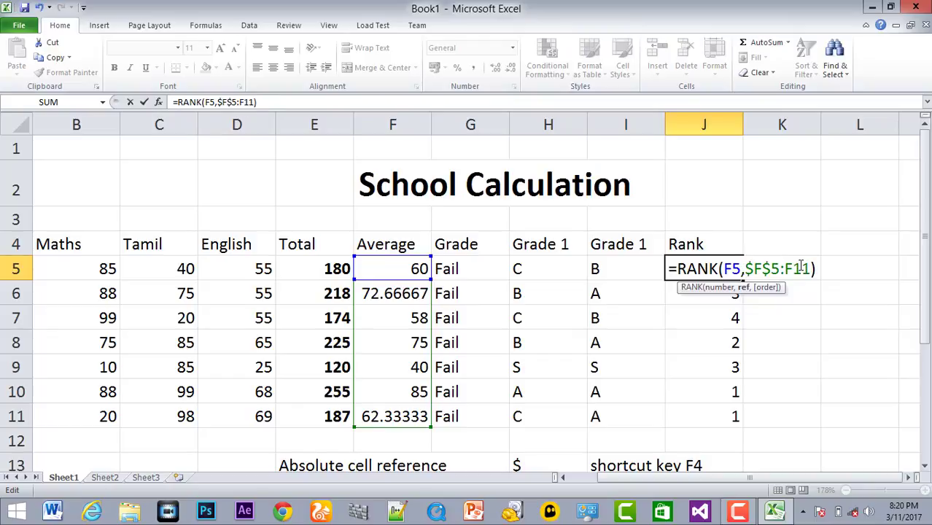
{"action": "key", "text": "F4"}
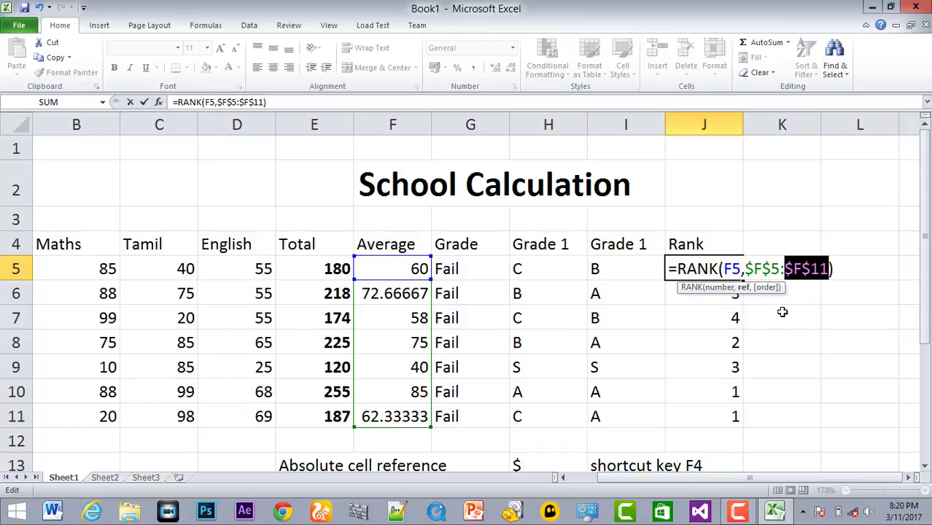
{"action": "left_click", "coordinate": [770, 269]}
{"action": "key", "text": "F4"}
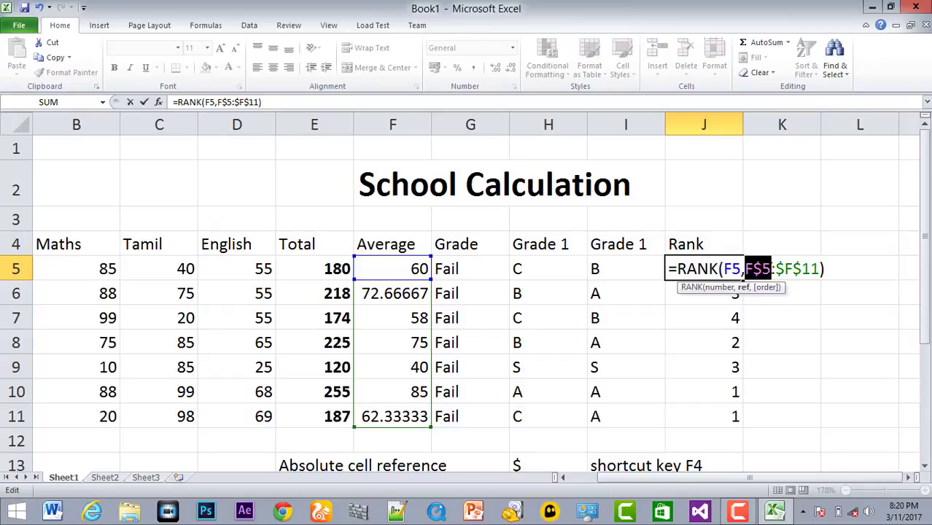
{"action": "key", "text": "F4"}
{"action": "key", "text": "F4"}
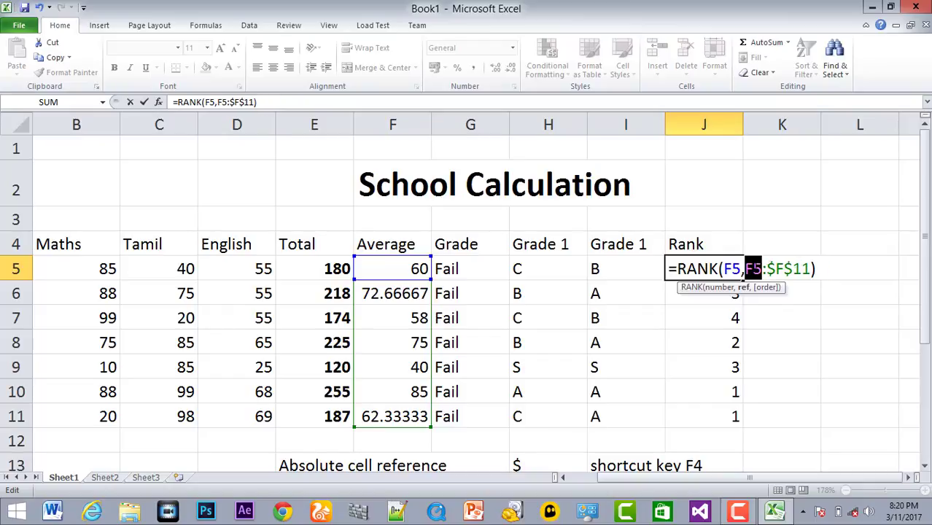
{"action": "left_click", "coordinate": [756, 267]}
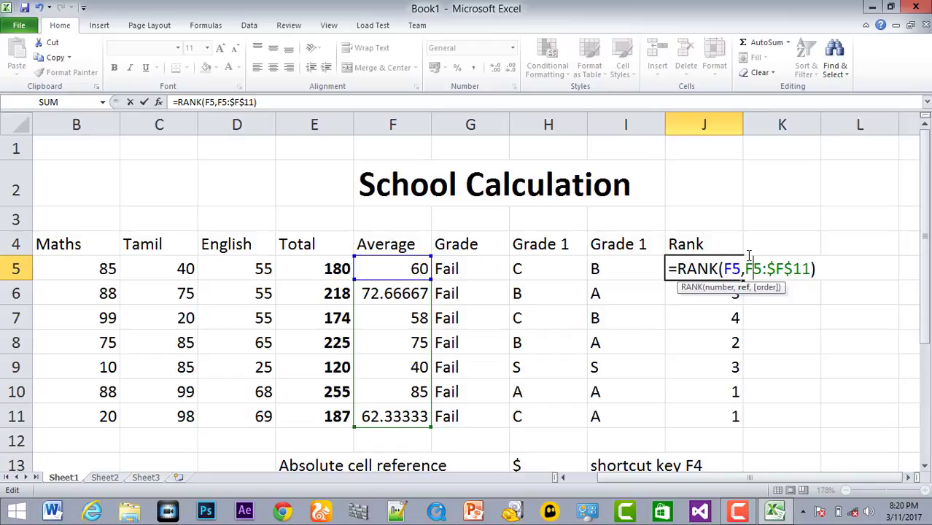
{"action": "key", "text": "F4"}
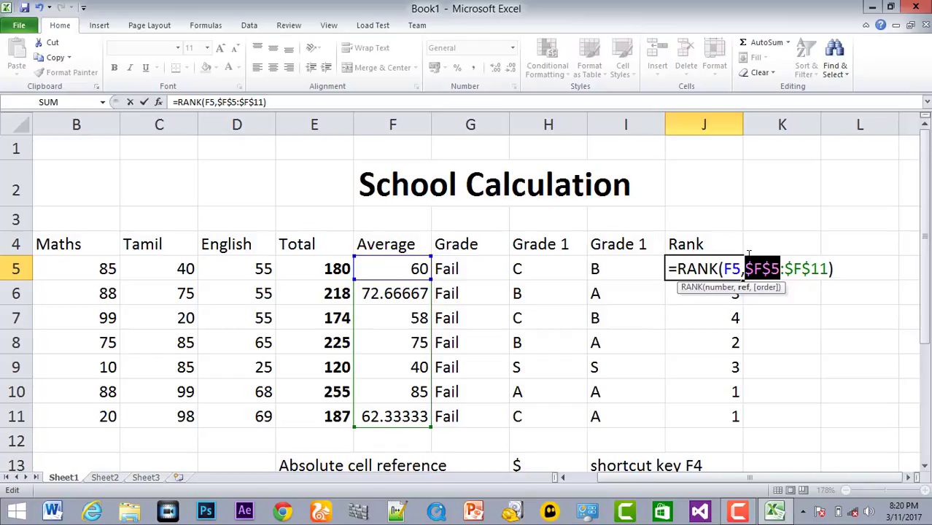
{"action": "key", "text": "F4"}
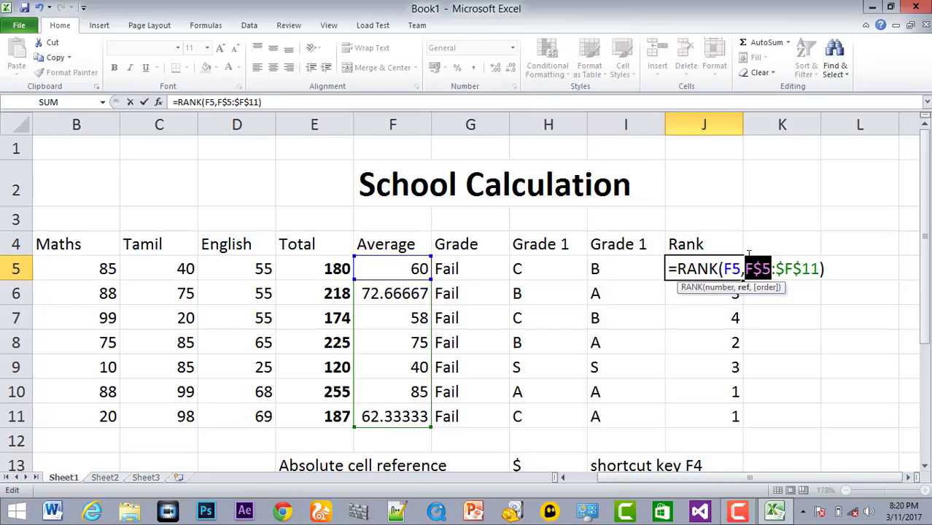
Step: Set J5's range to $F$5:$F$11 and commit =RANK(F5,$F$5:$F$11), still ranking 5
{"action": "left_click", "coordinate": [793, 269]}
{"action": "key", "text": "F4"}
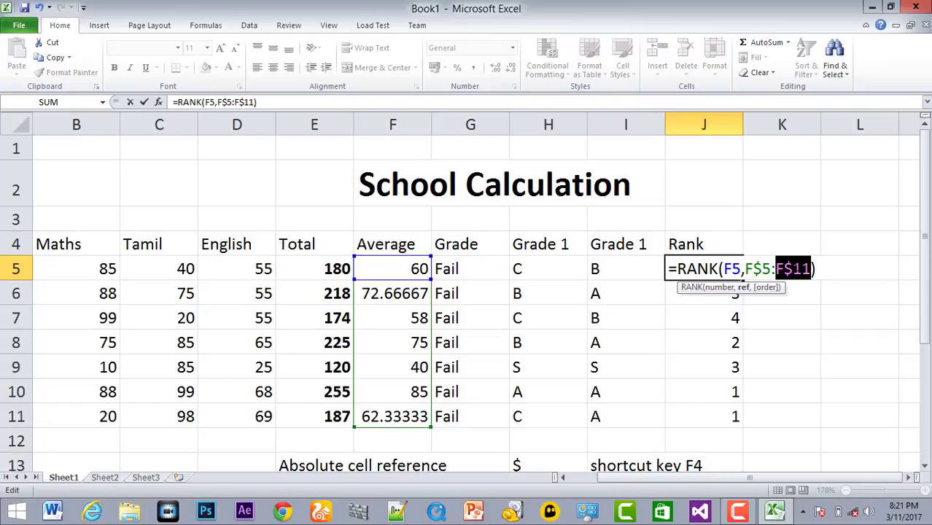
{"action": "key", "text": "F4"}
{"action": "key", "text": "F4"}
{"action": "key", "text": "F4"}
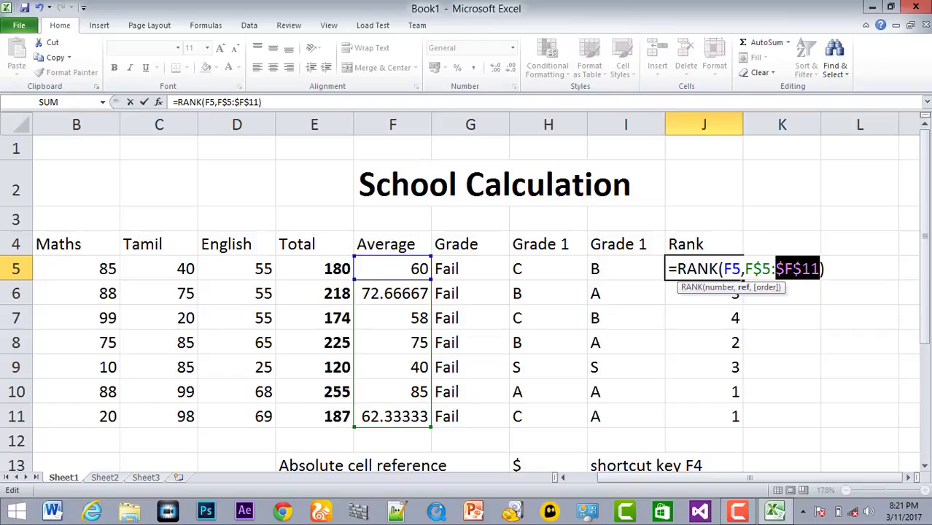
{"action": "key", "text": "F4"}
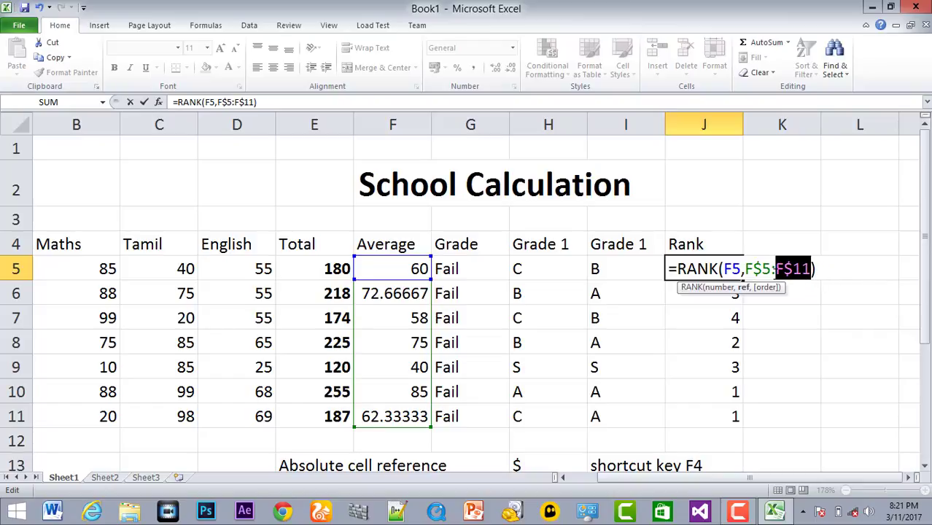
{"action": "left_click", "coordinate": [752, 269]}
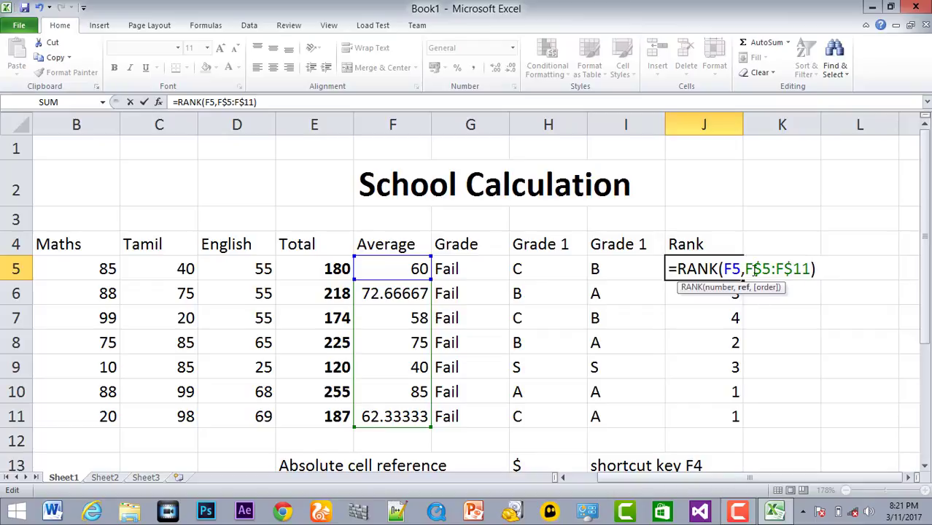
{"action": "key", "text": "F4"}
{"action": "key", "text": "F4"}
{"action": "key", "text": "F4"}
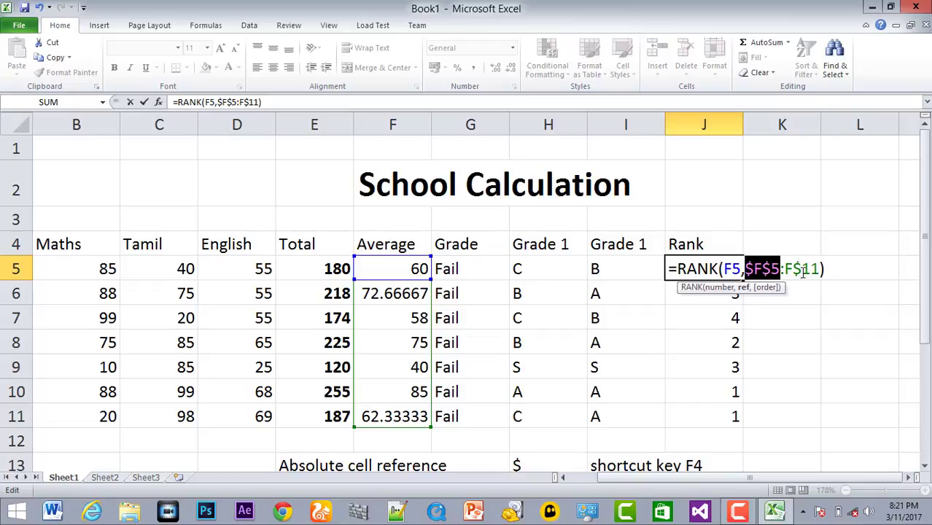
{"action": "left_click", "coordinate": [802, 269]}
{"action": "key", "text": "F4"}
{"action": "key", "text": "F4"}
{"action": "key", "text": "F4"}
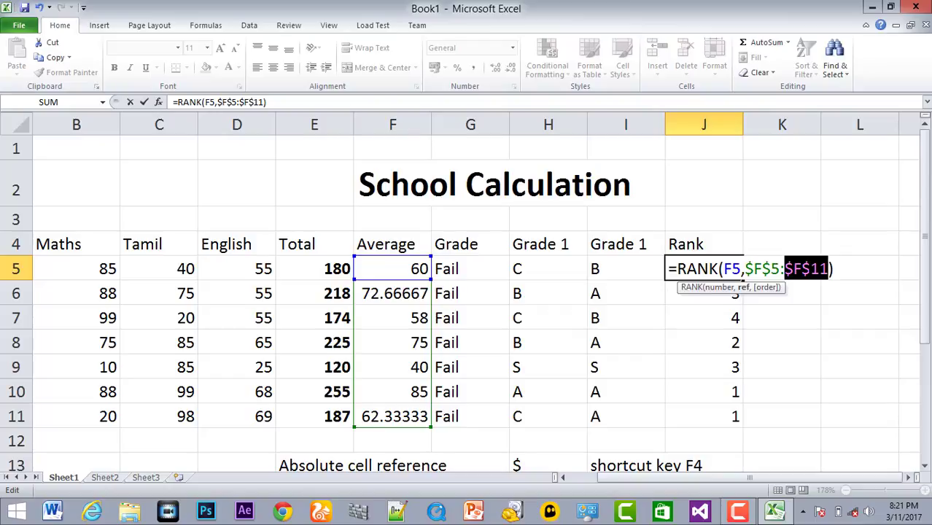
{"action": "key", "text": "Return"}
Step: Fill J5's absolute RANK formula down through J11
{"action": "left_click", "coordinate": [732, 267]}
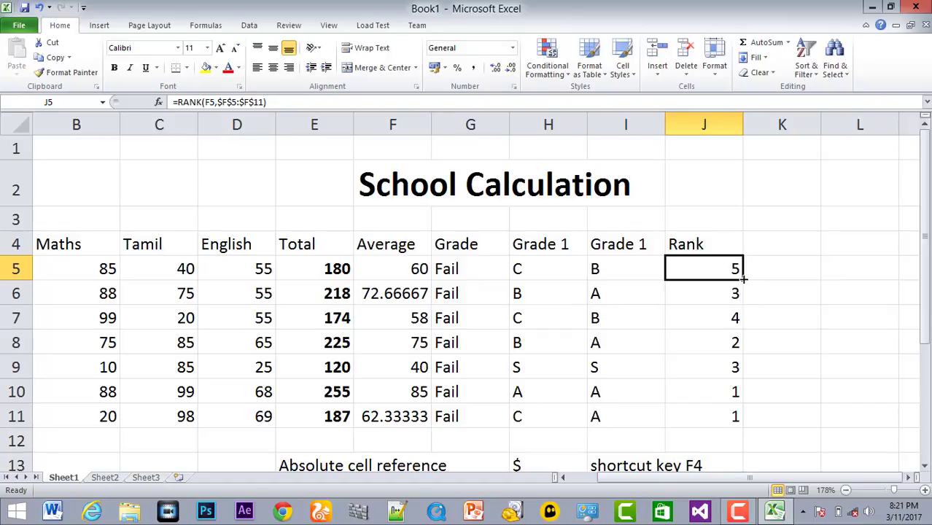
{"action": "left_click_drag", "start_coordinate": [743, 278], "coordinate": [743, 422]}
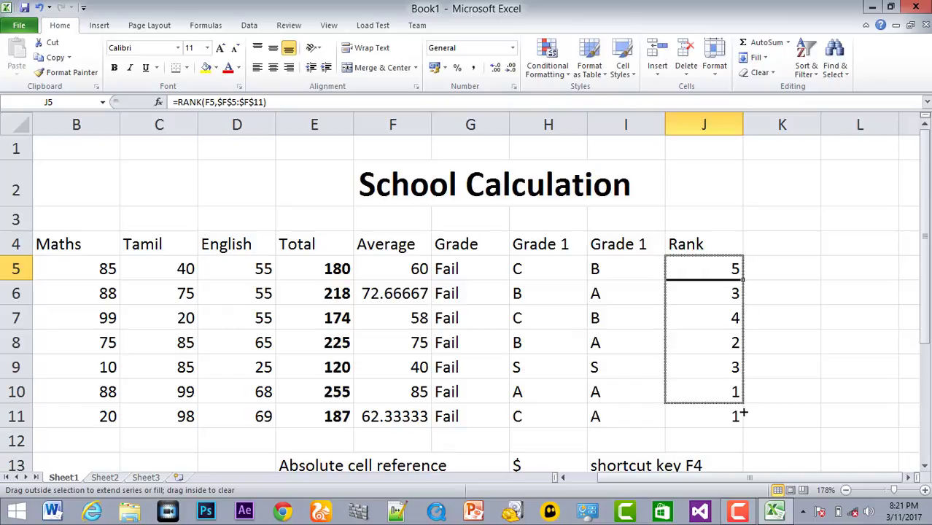
{"action": "left_click", "coordinate": [830, 271]}
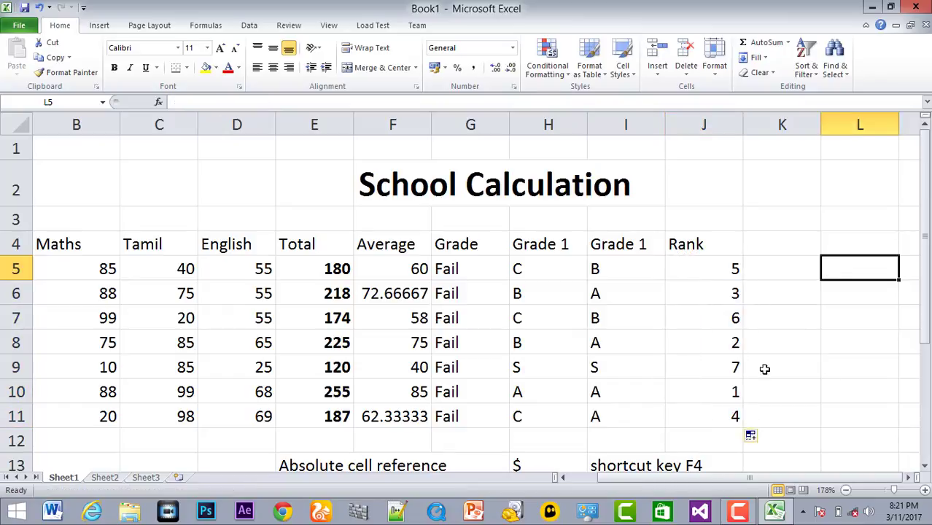
Step: Check the copied formulas in J10, J8 and J6 against their averages, e.g. J10 =RANK(F10,$F$5:$F$11)
{"action": "left_click", "coordinate": [736, 391]}
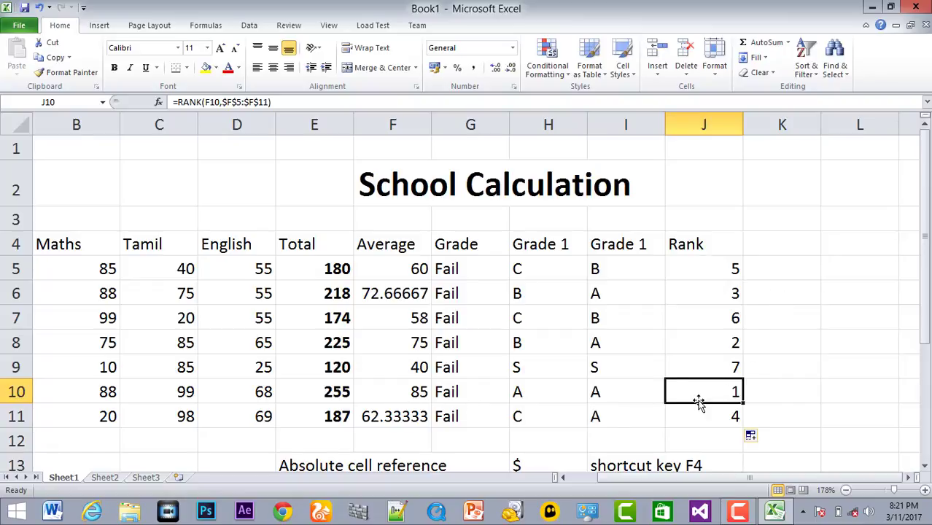
{"action": "left_click", "coordinate": [385, 343]}
{"action": "left_click", "coordinate": [701, 344]}
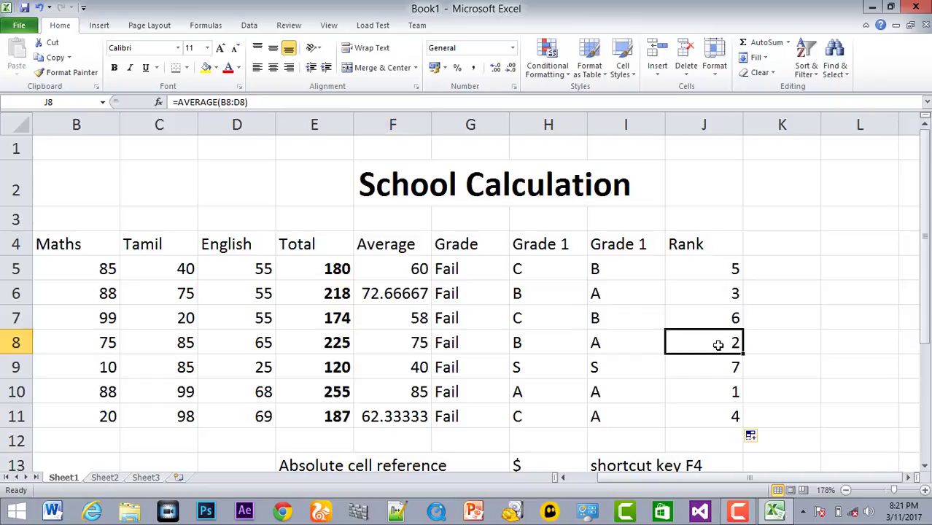
{"action": "left_click", "coordinate": [394, 295]}
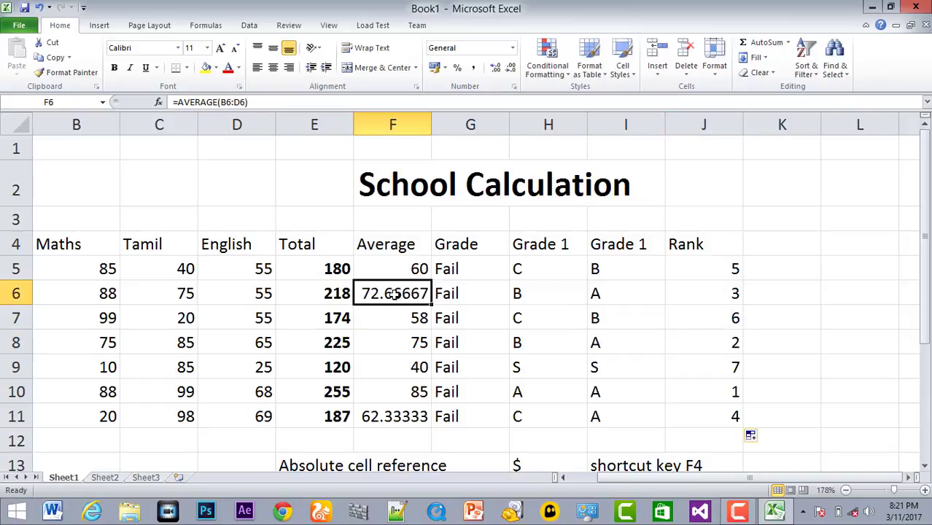
{"action": "left_click", "coordinate": [716, 294]}
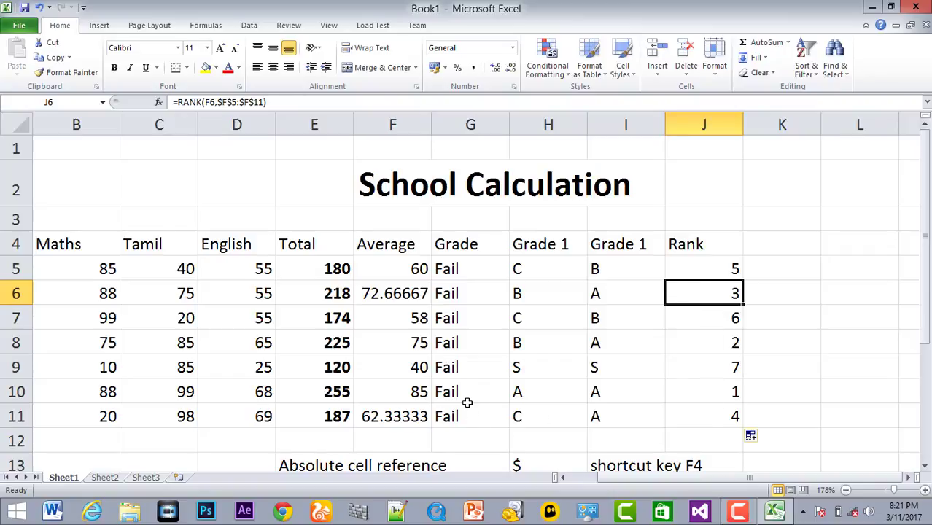
Step: Review the ranks 5, 3, 6, 2, 7, 1, 4 in J5:J11, then close Excel saving Book1
{"action": "double_click", "coordinate": [717, 267]}
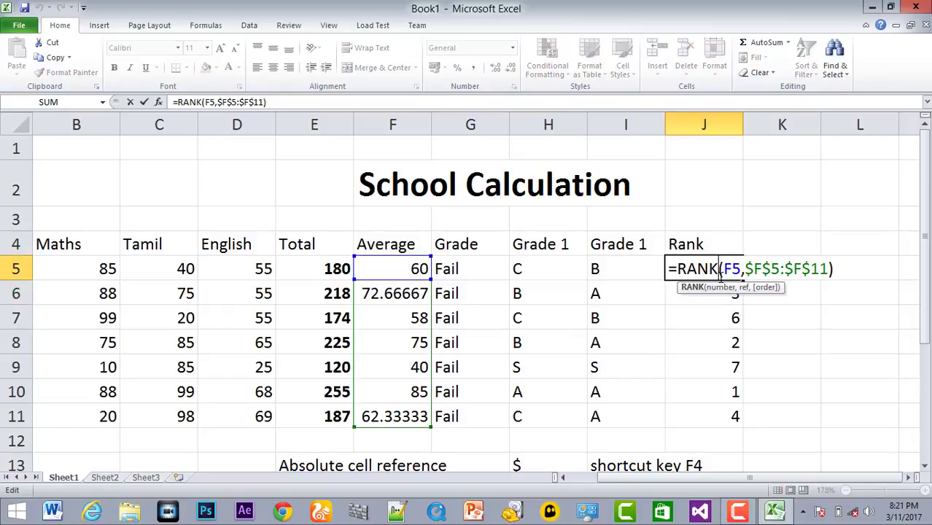
{"action": "left_click", "coordinate": [803, 315]}
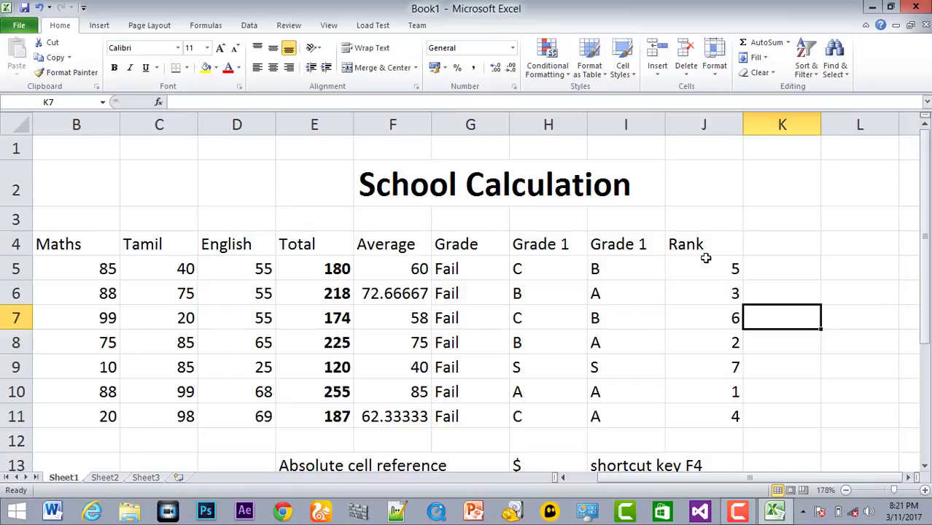
{"action": "left_click_drag", "start_coordinate": [704, 263], "coordinate": [711, 416]}
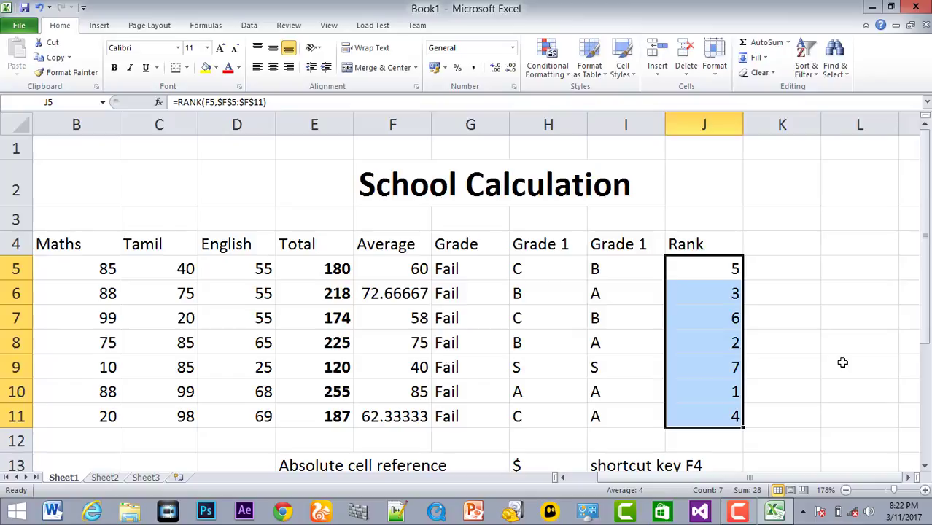
{"action": "left_click", "coordinate": [792, 263]}
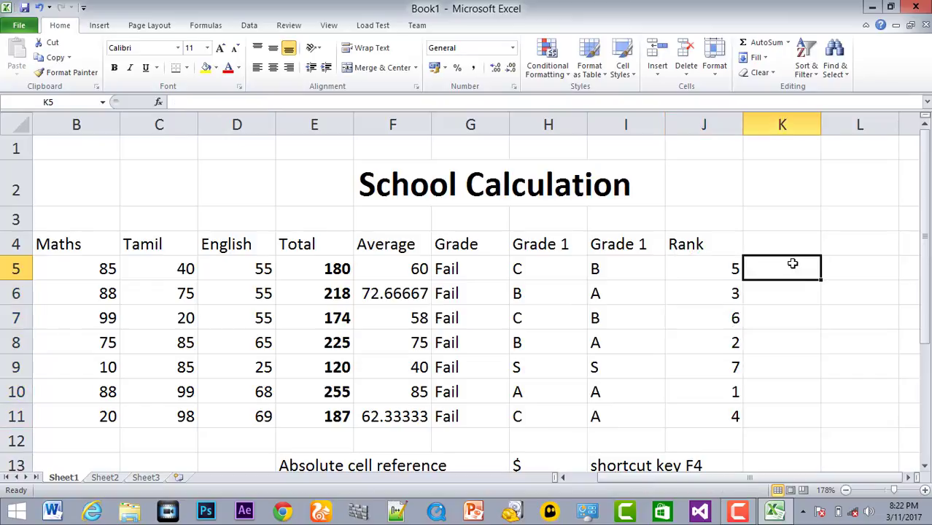
{"action": "left_click", "coordinate": [917, 8]}
{"action": "left_click", "coordinate": [404, 272]}
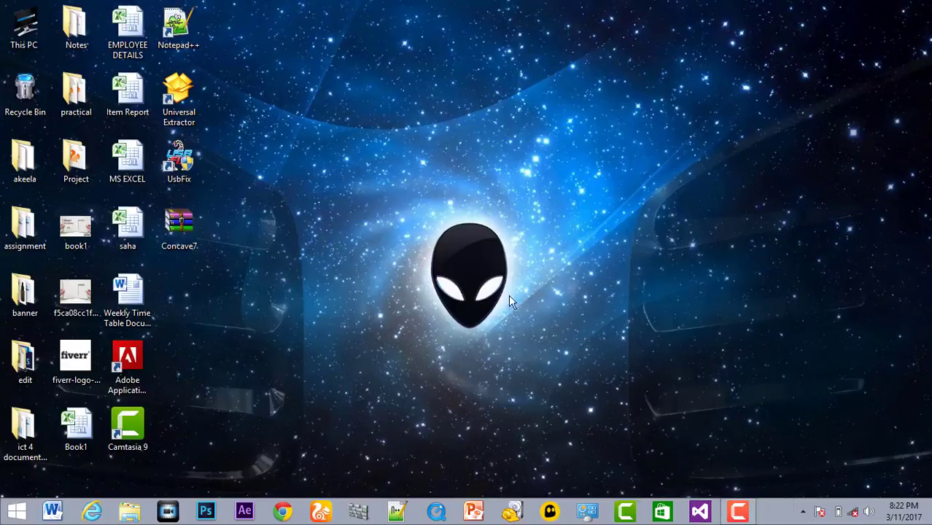
{"action": "right_click", "coordinate": [484, 117]}
{"action": "left_click", "coordinate": [501, 153]}
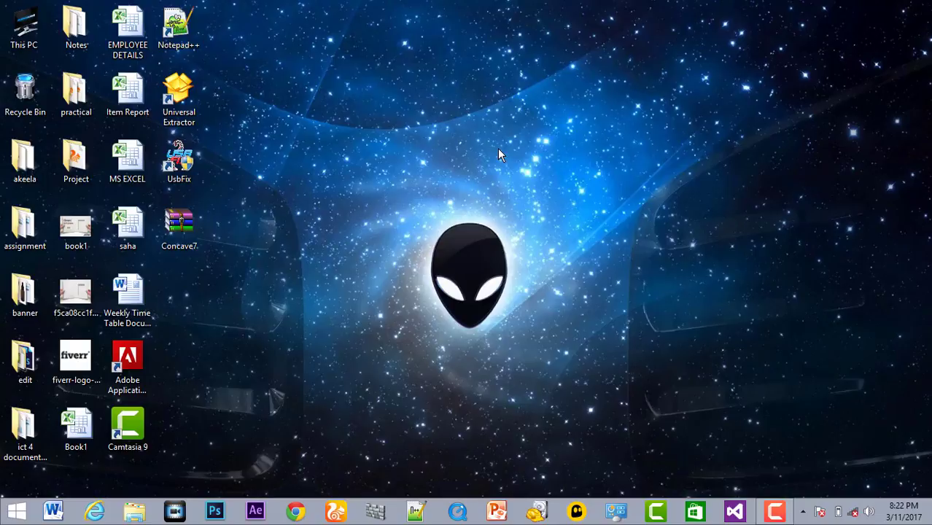
{"action": "right_click", "coordinate": [447, 63]}
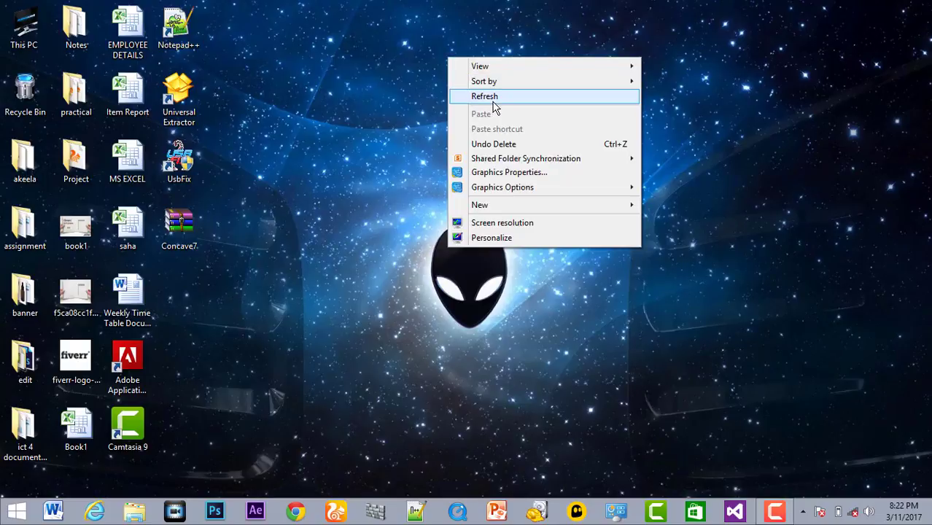
{"action": "left_click", "coordinate": [494, 97]}
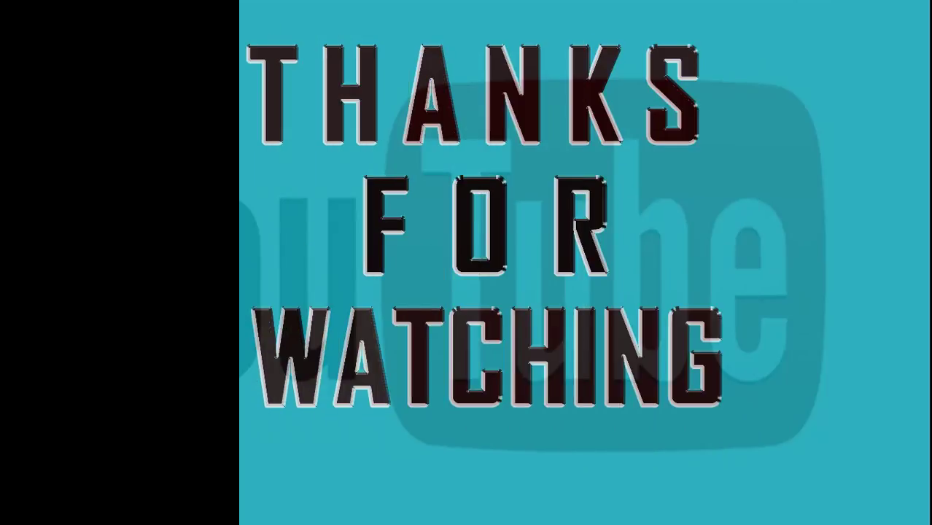